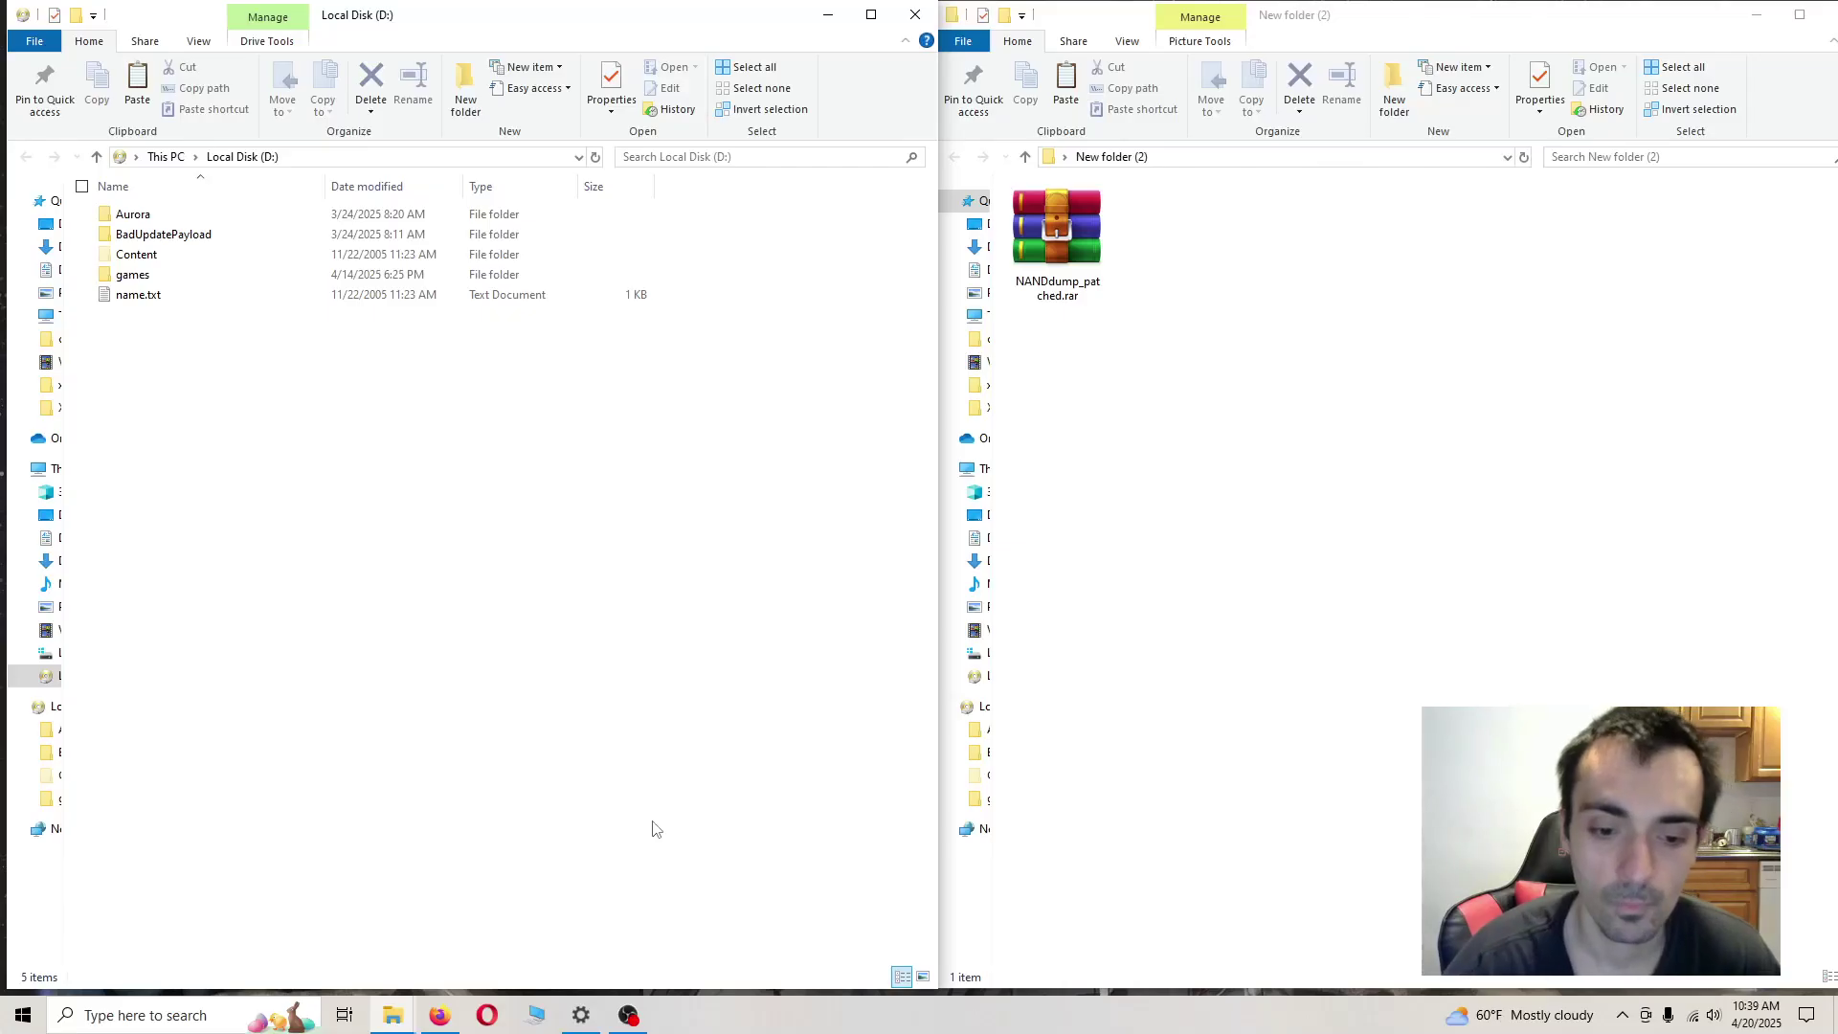
Extract NANDdump_patched.rar in place and check the extracted NANDdump_patched folder
{"action": "right_click", "coordinate": [1059, 251]}
{"action": "left_click", "coordinate": [1074, 390]}
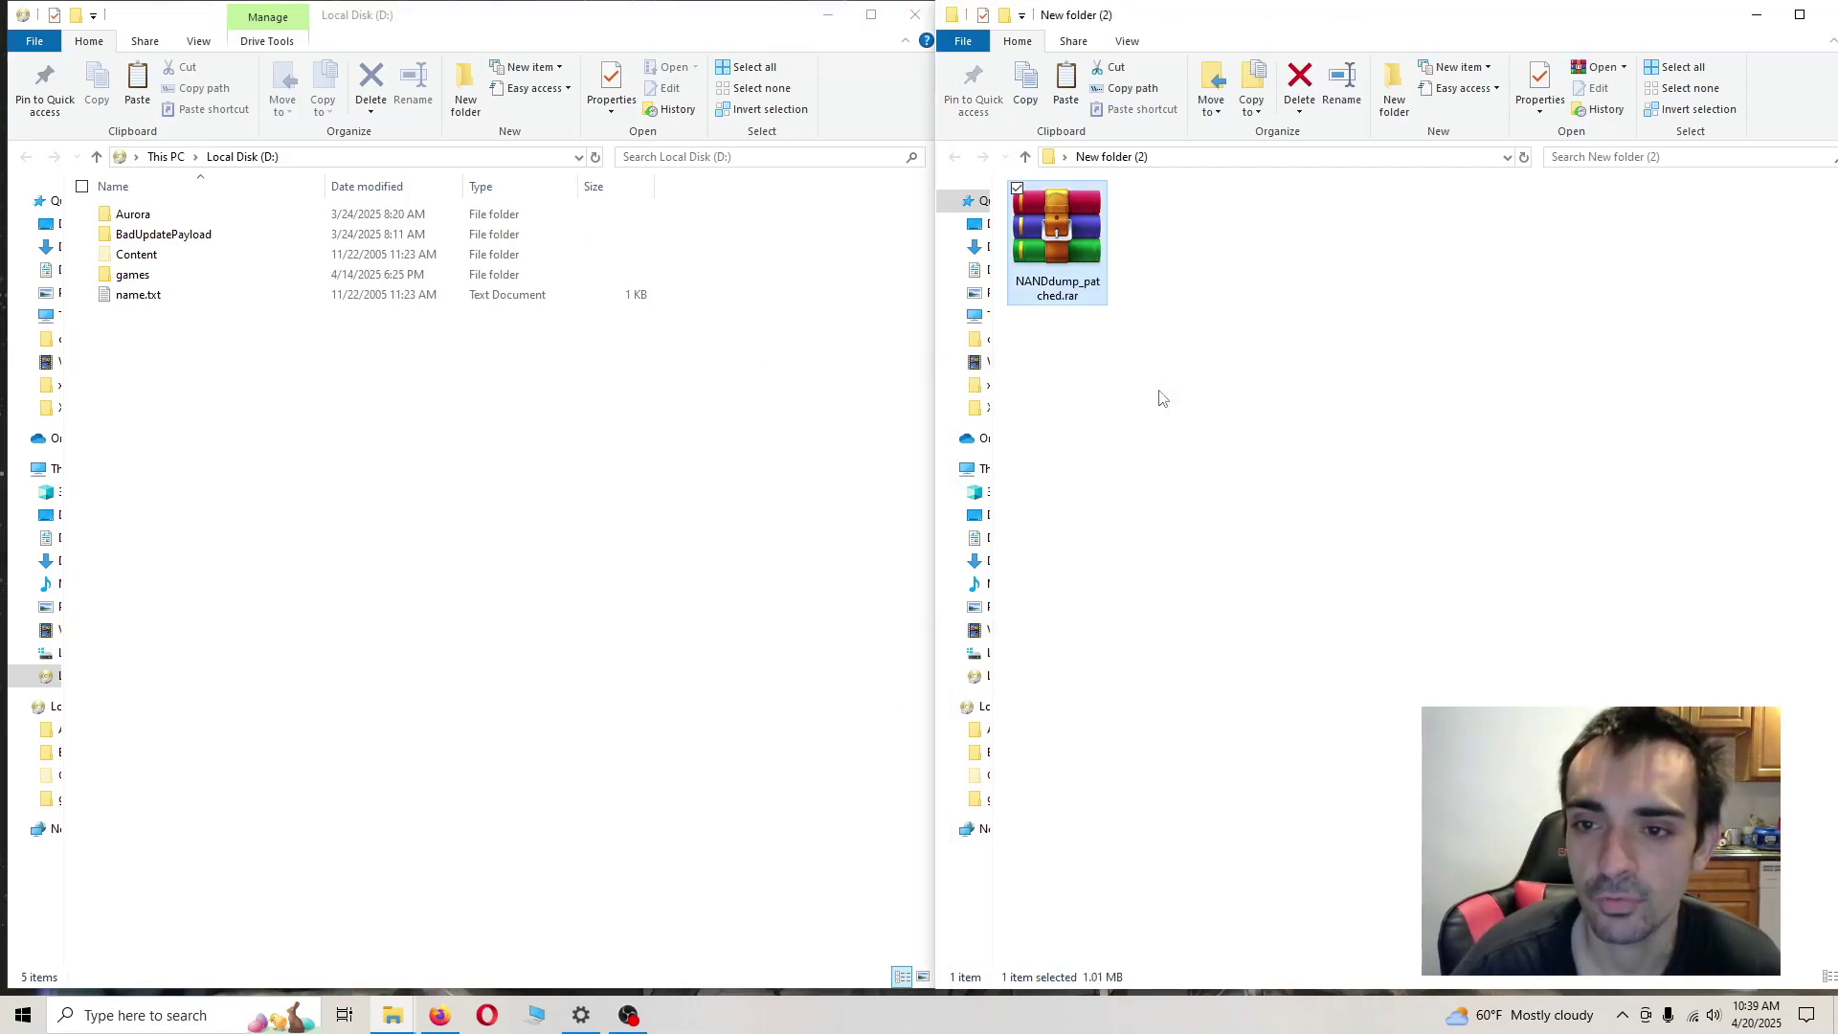
{"action": "double_click", "coordinate": [1184, 275]}
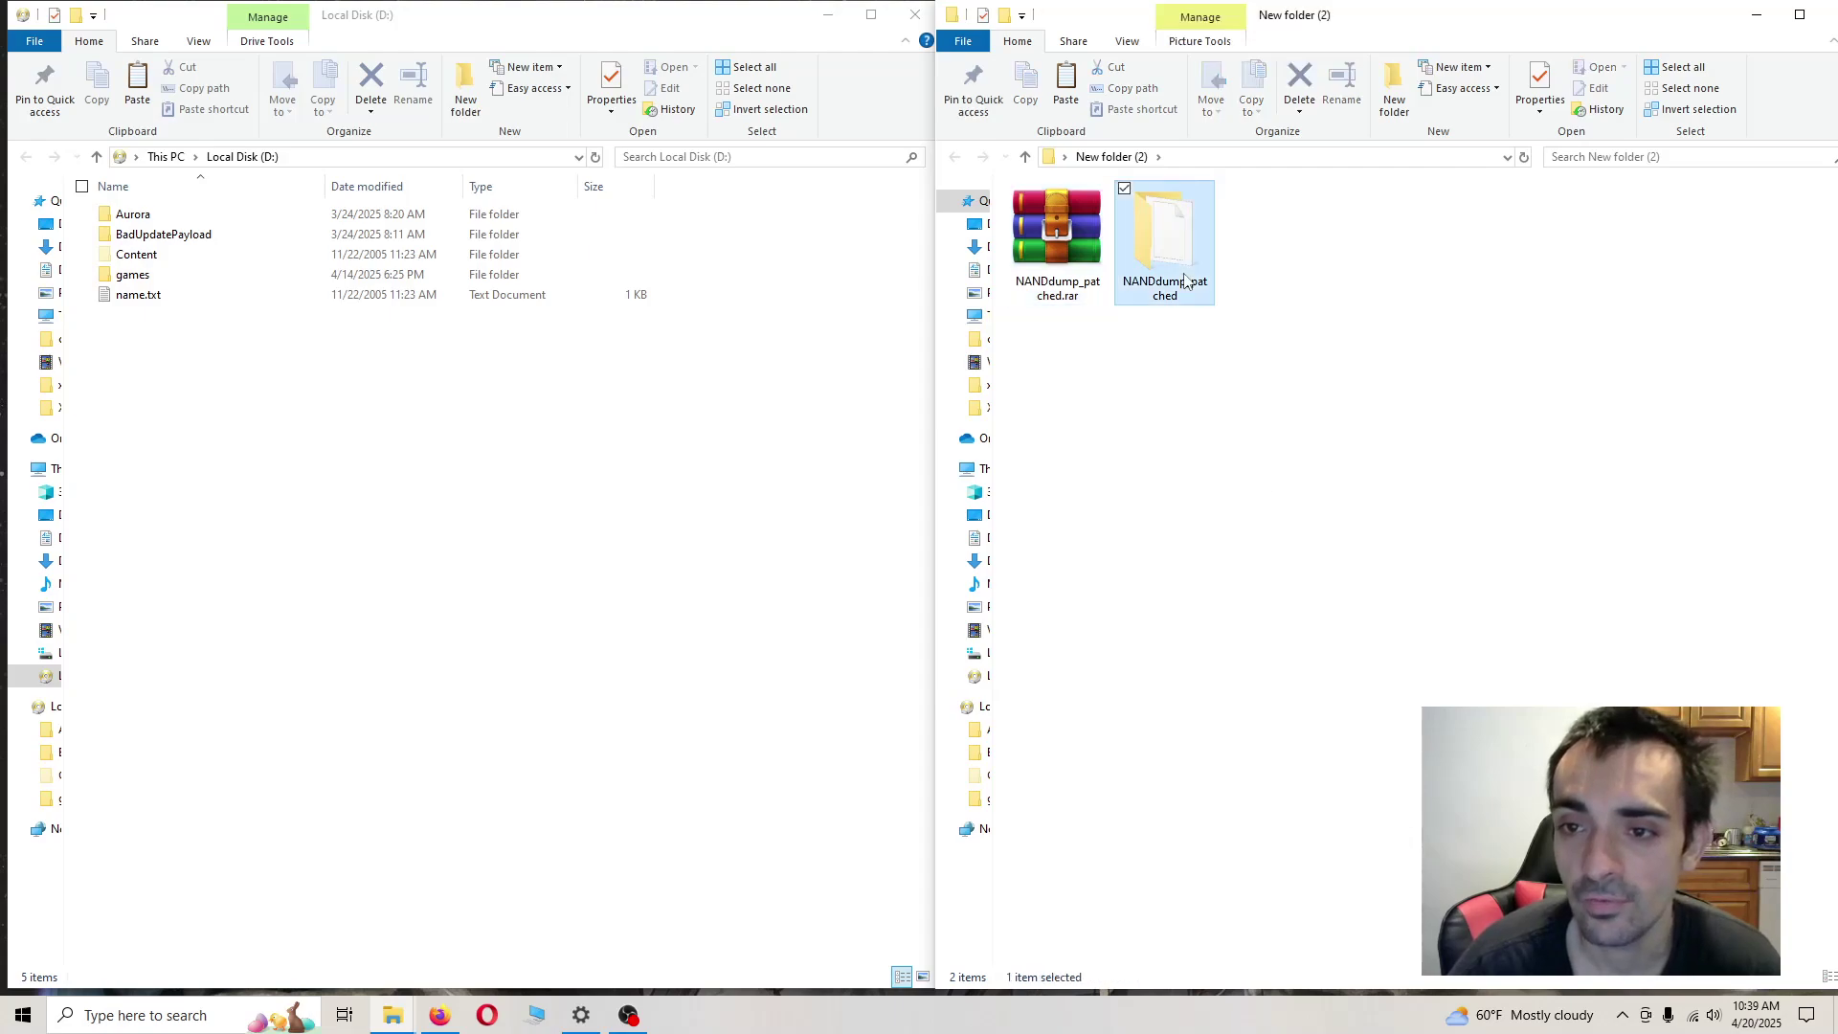
{"action": "key", "text": "BackSpace"}
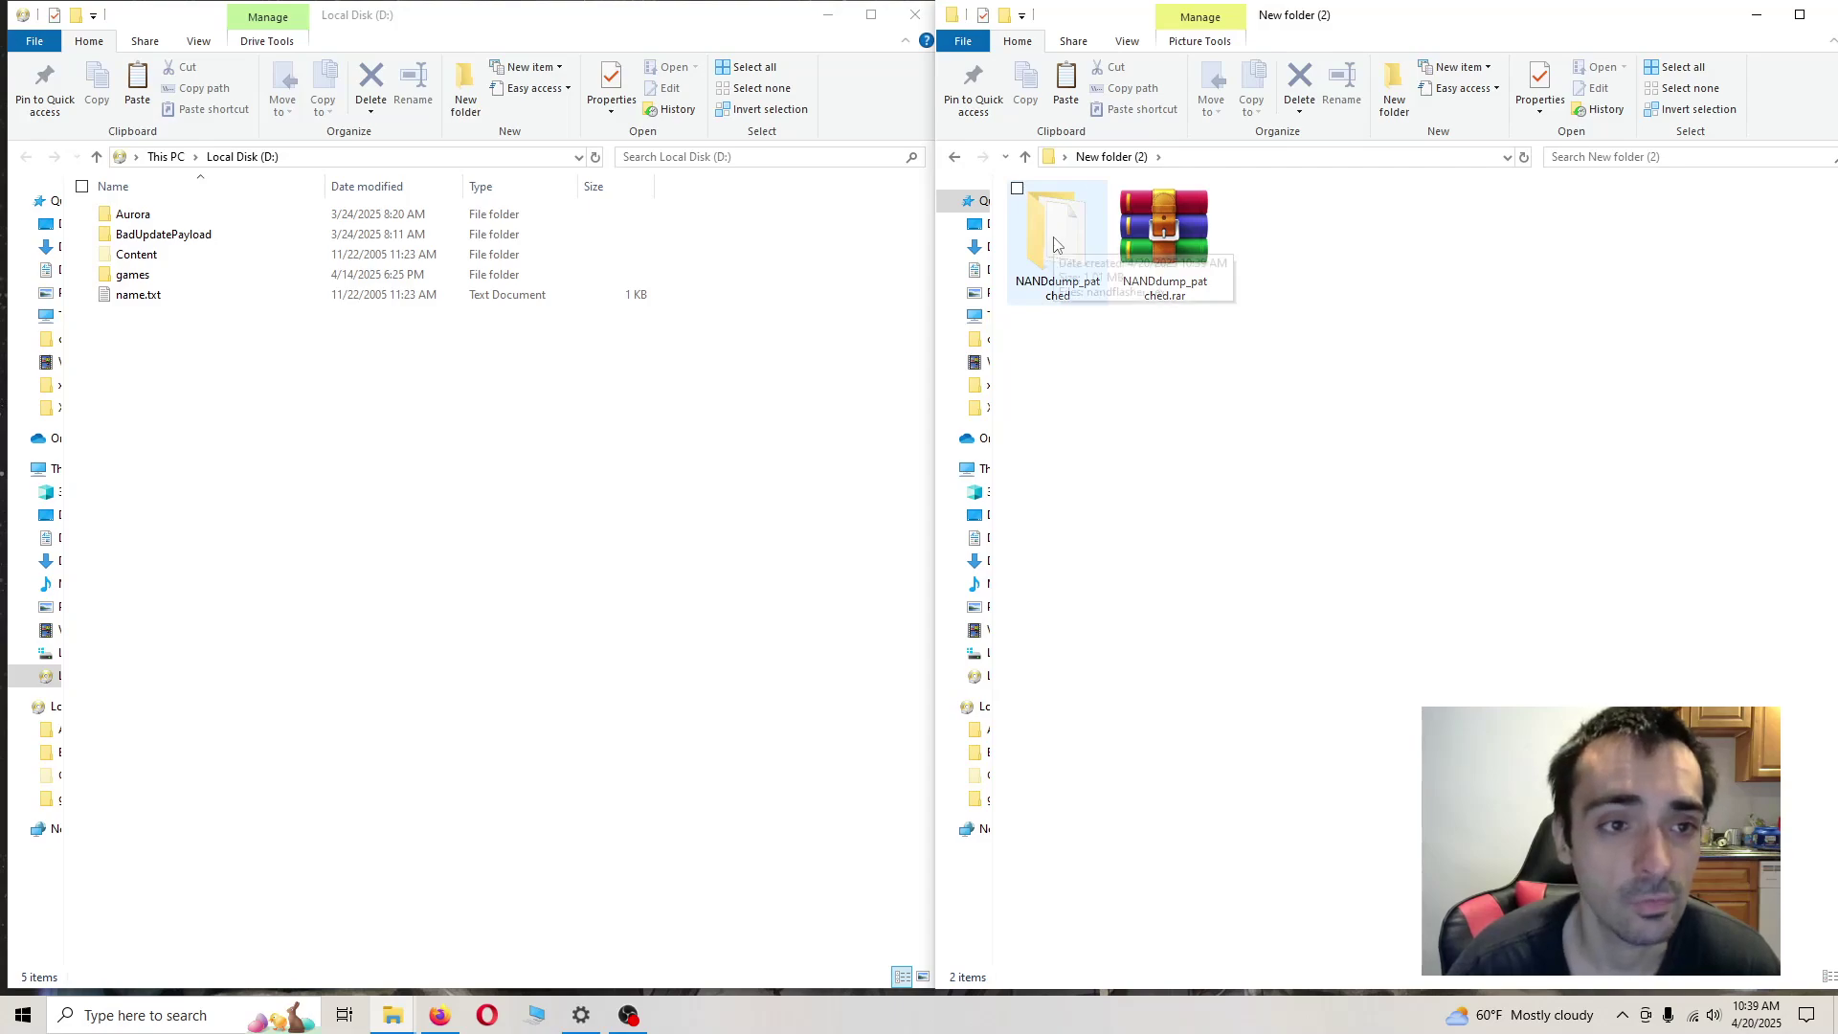
Copy the NANDdump_patched folder onto Local Disk (D:)
{"action": "mouse_move", "coordinate": [1060, 259]}
{"action": "left_mouse_down"}
{"action": "mouse_move", "coordinate": [1088, 443]}
{"action": "mouse_move", "coordinate": [271, 610]}
{"action": "mouse_move", "coordinate": [358, 603]}
{"action": "left_mouse_up"}
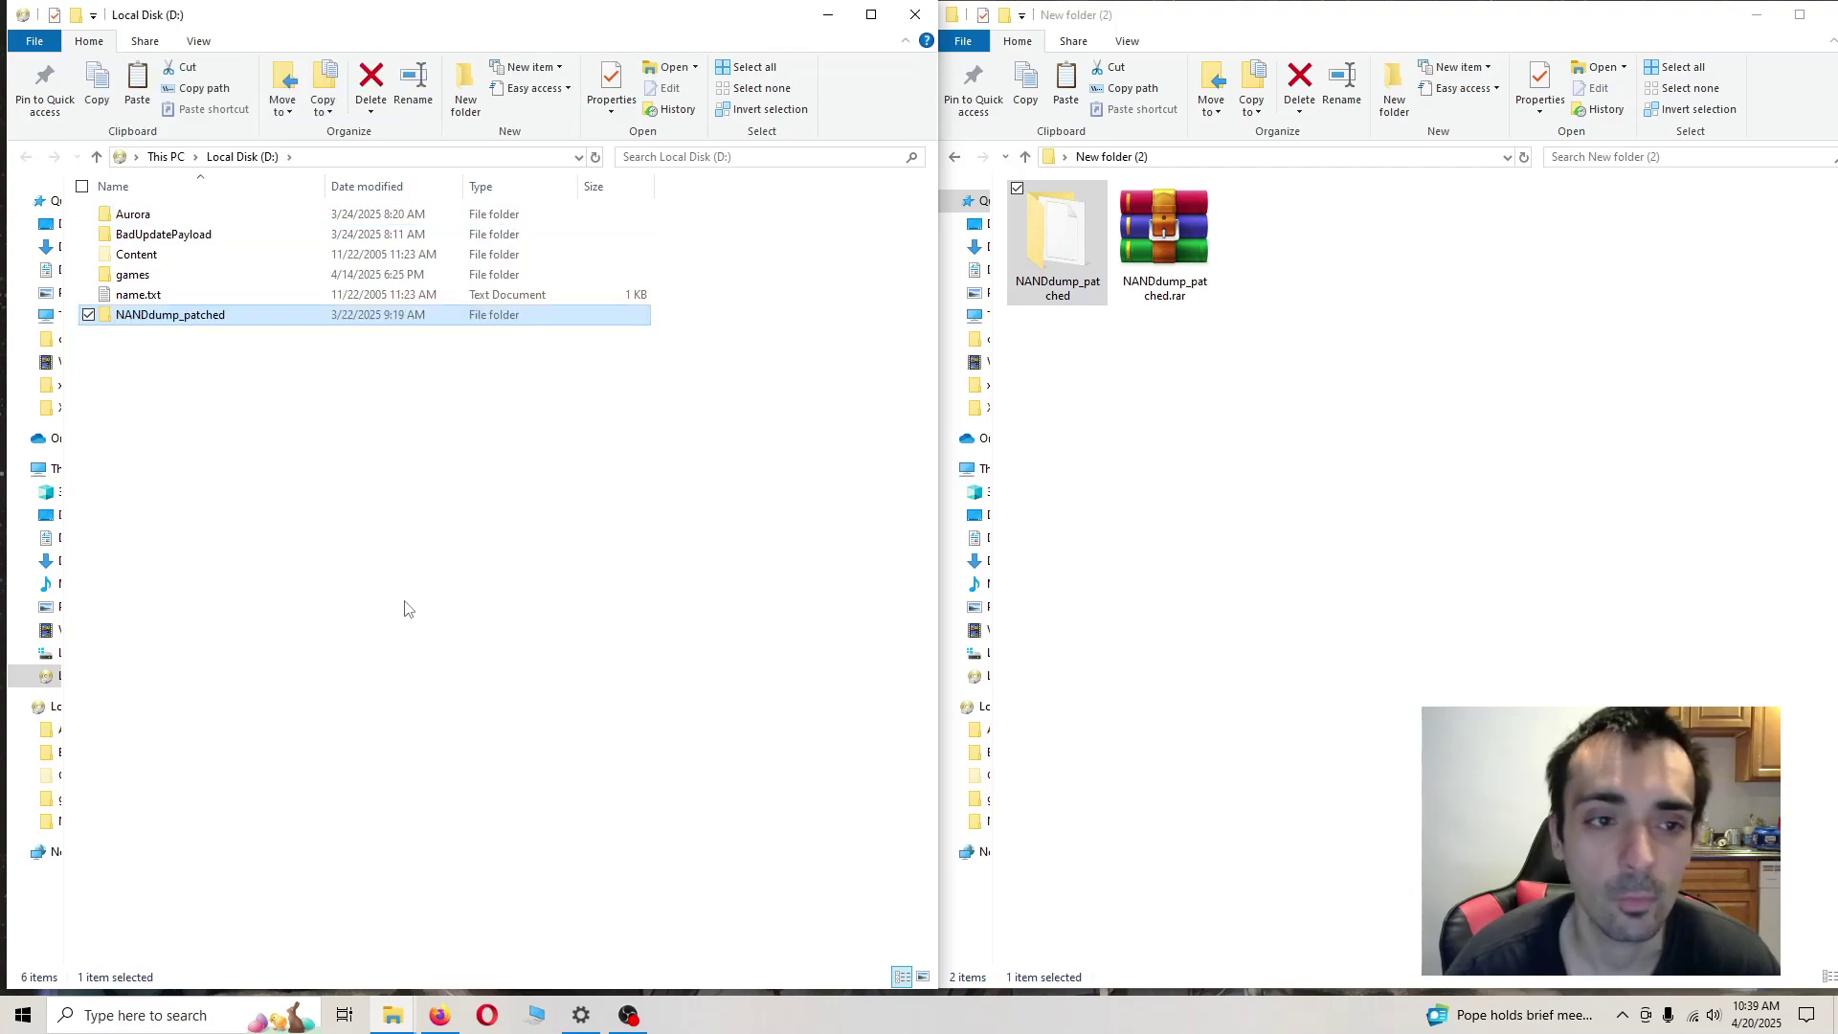
{"action": "left_click", "coordinate": [457, 603]}
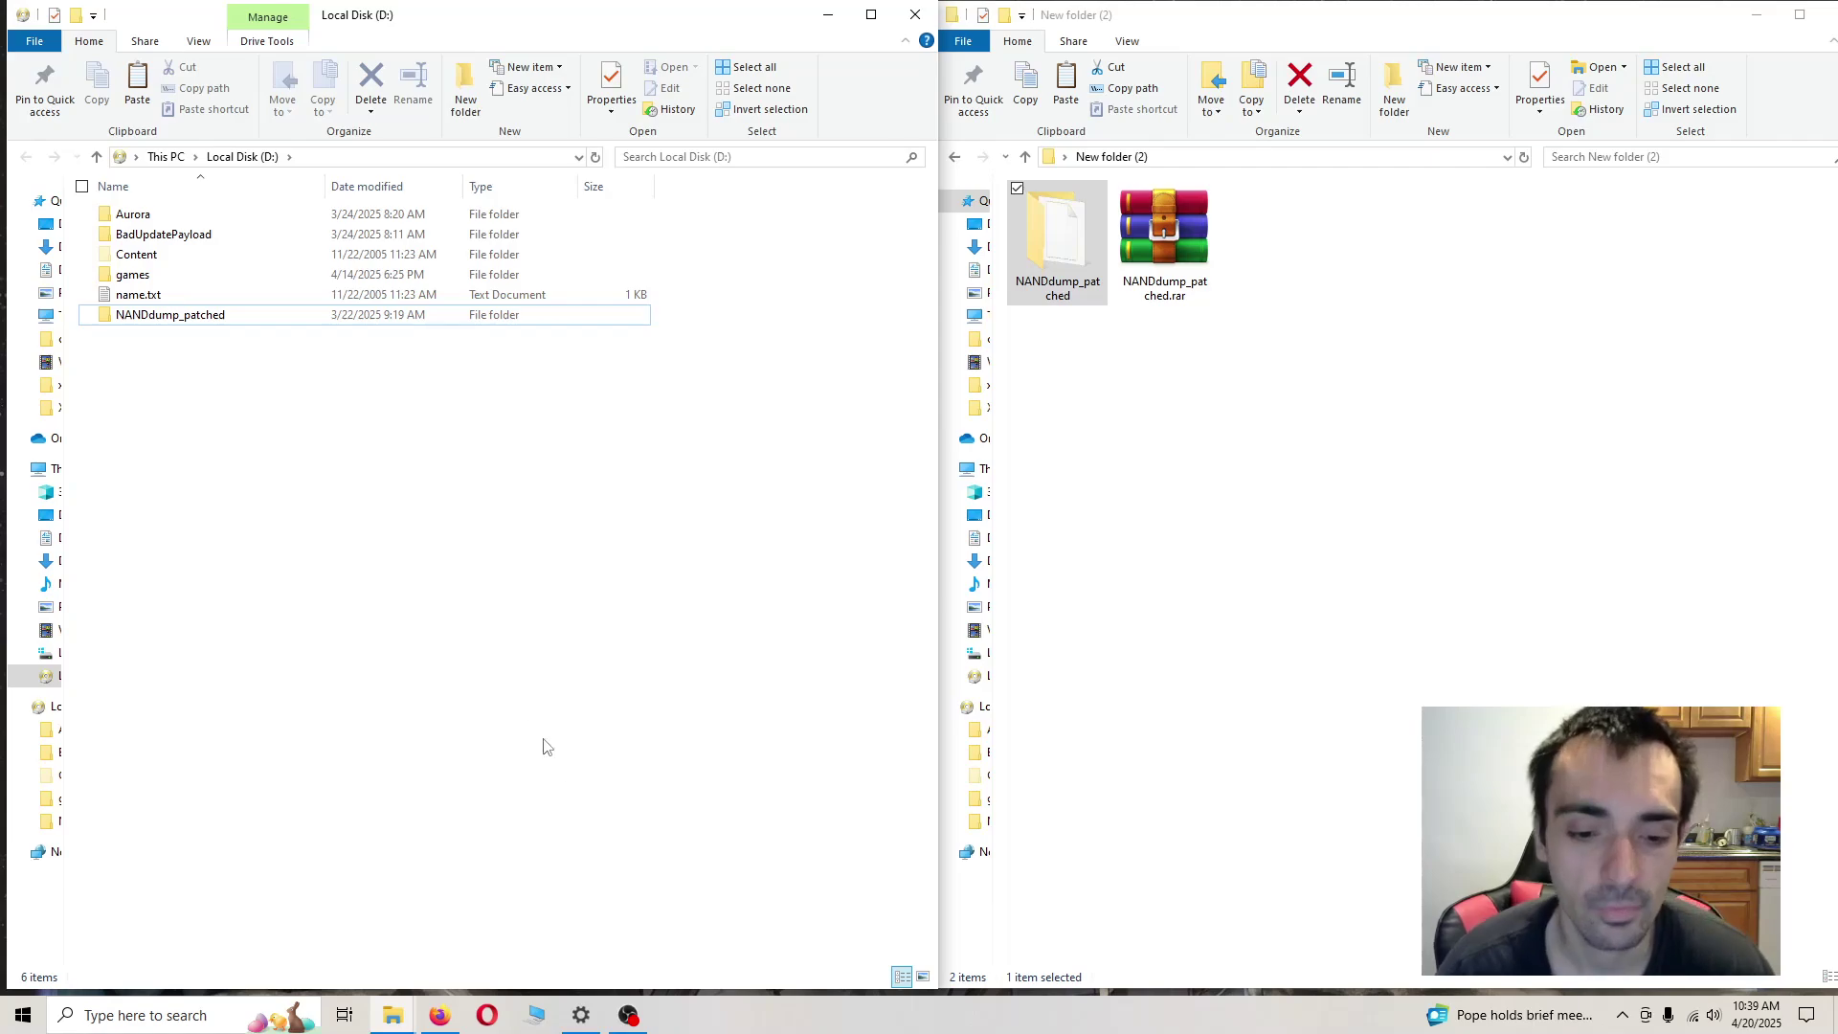
{"action": "left_click", "coordinate": [628, 1015]}
On the console capture, open the My Games collection and start XeXMenu 1.2
{"action": "left_click", "coordinate": [203, 771]}
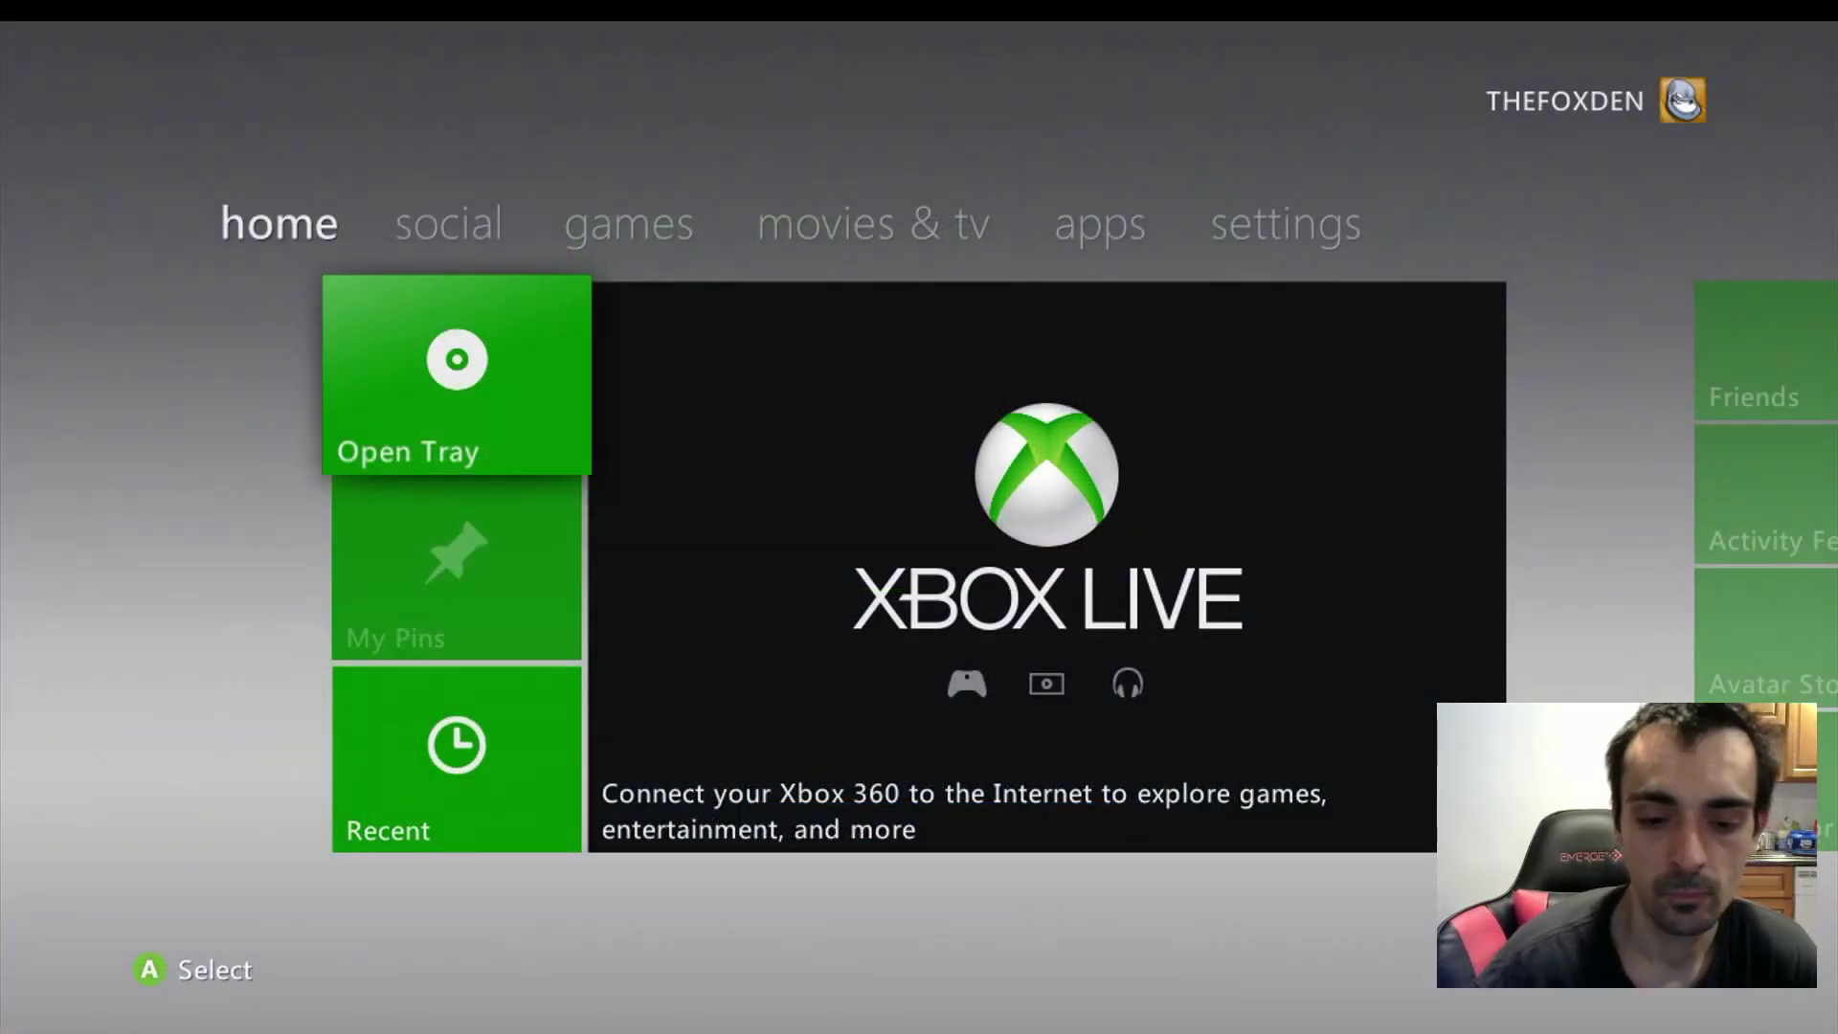
{"action": "key", "text": "Right"}
{"action": "key", "text": "Right"}
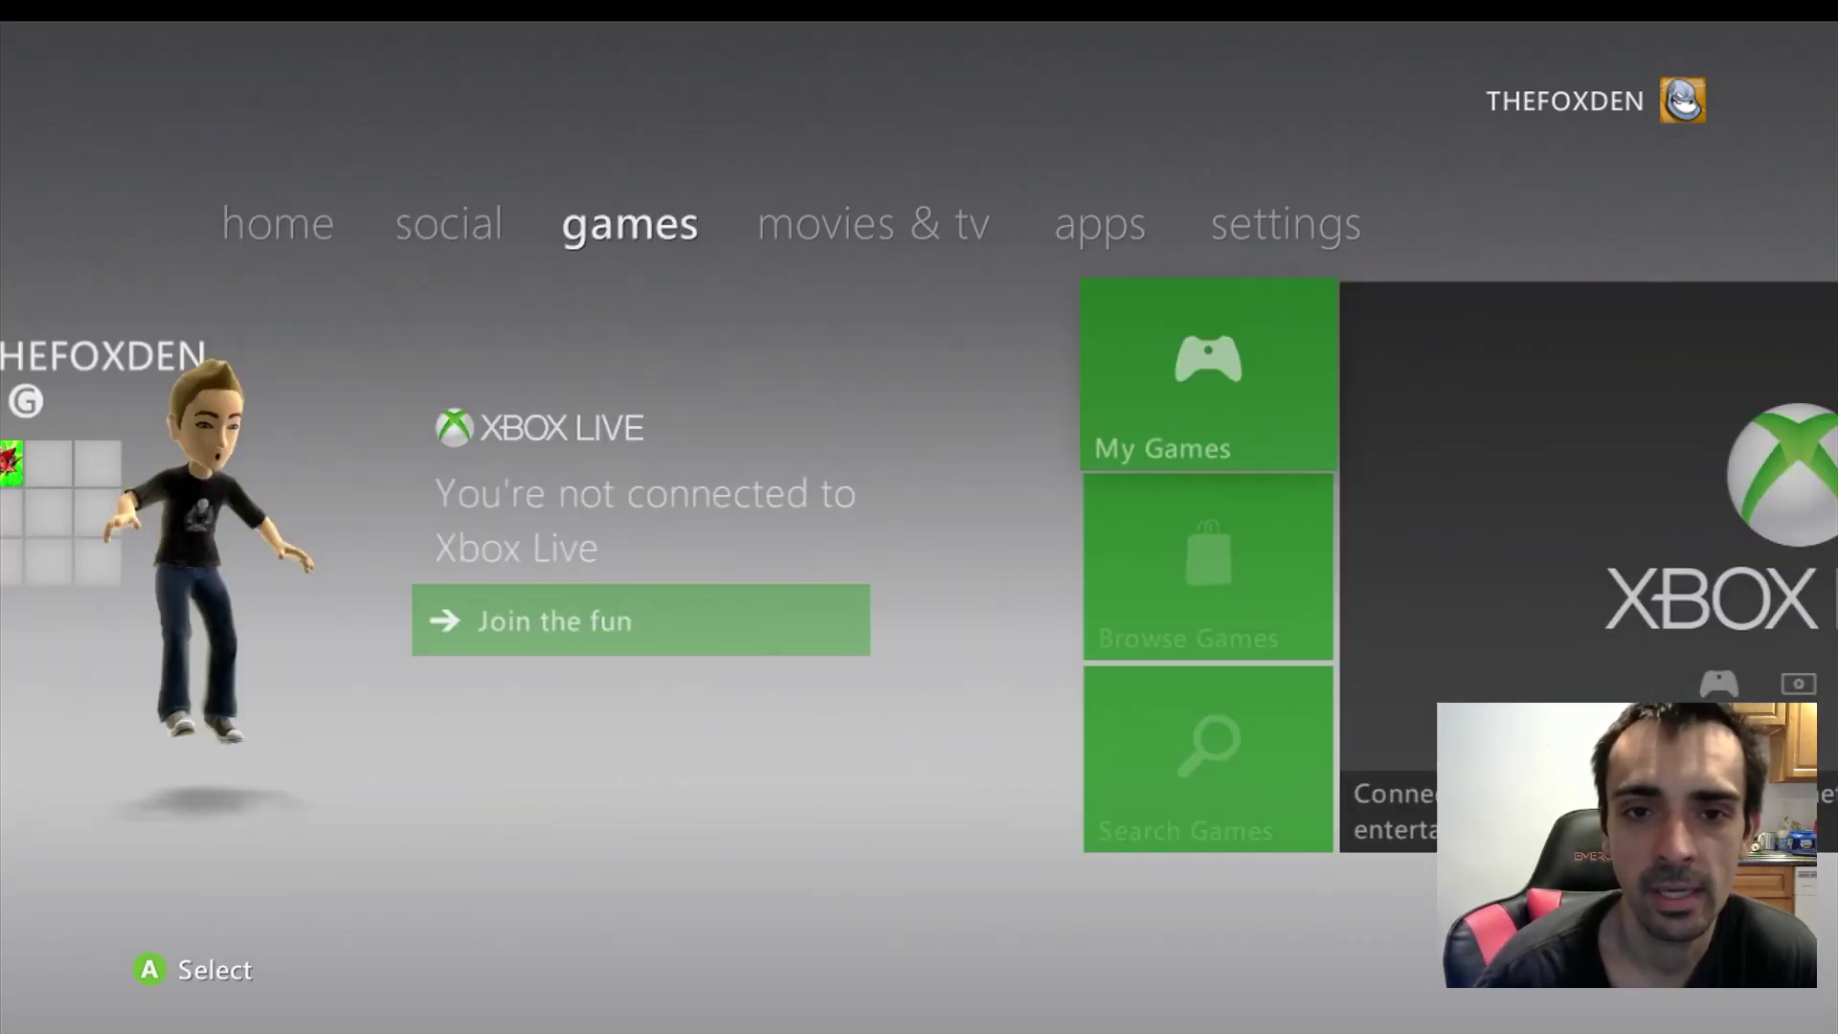
{"action": "key", "text": "Left"}
{"action": "key", "text": "Return"}
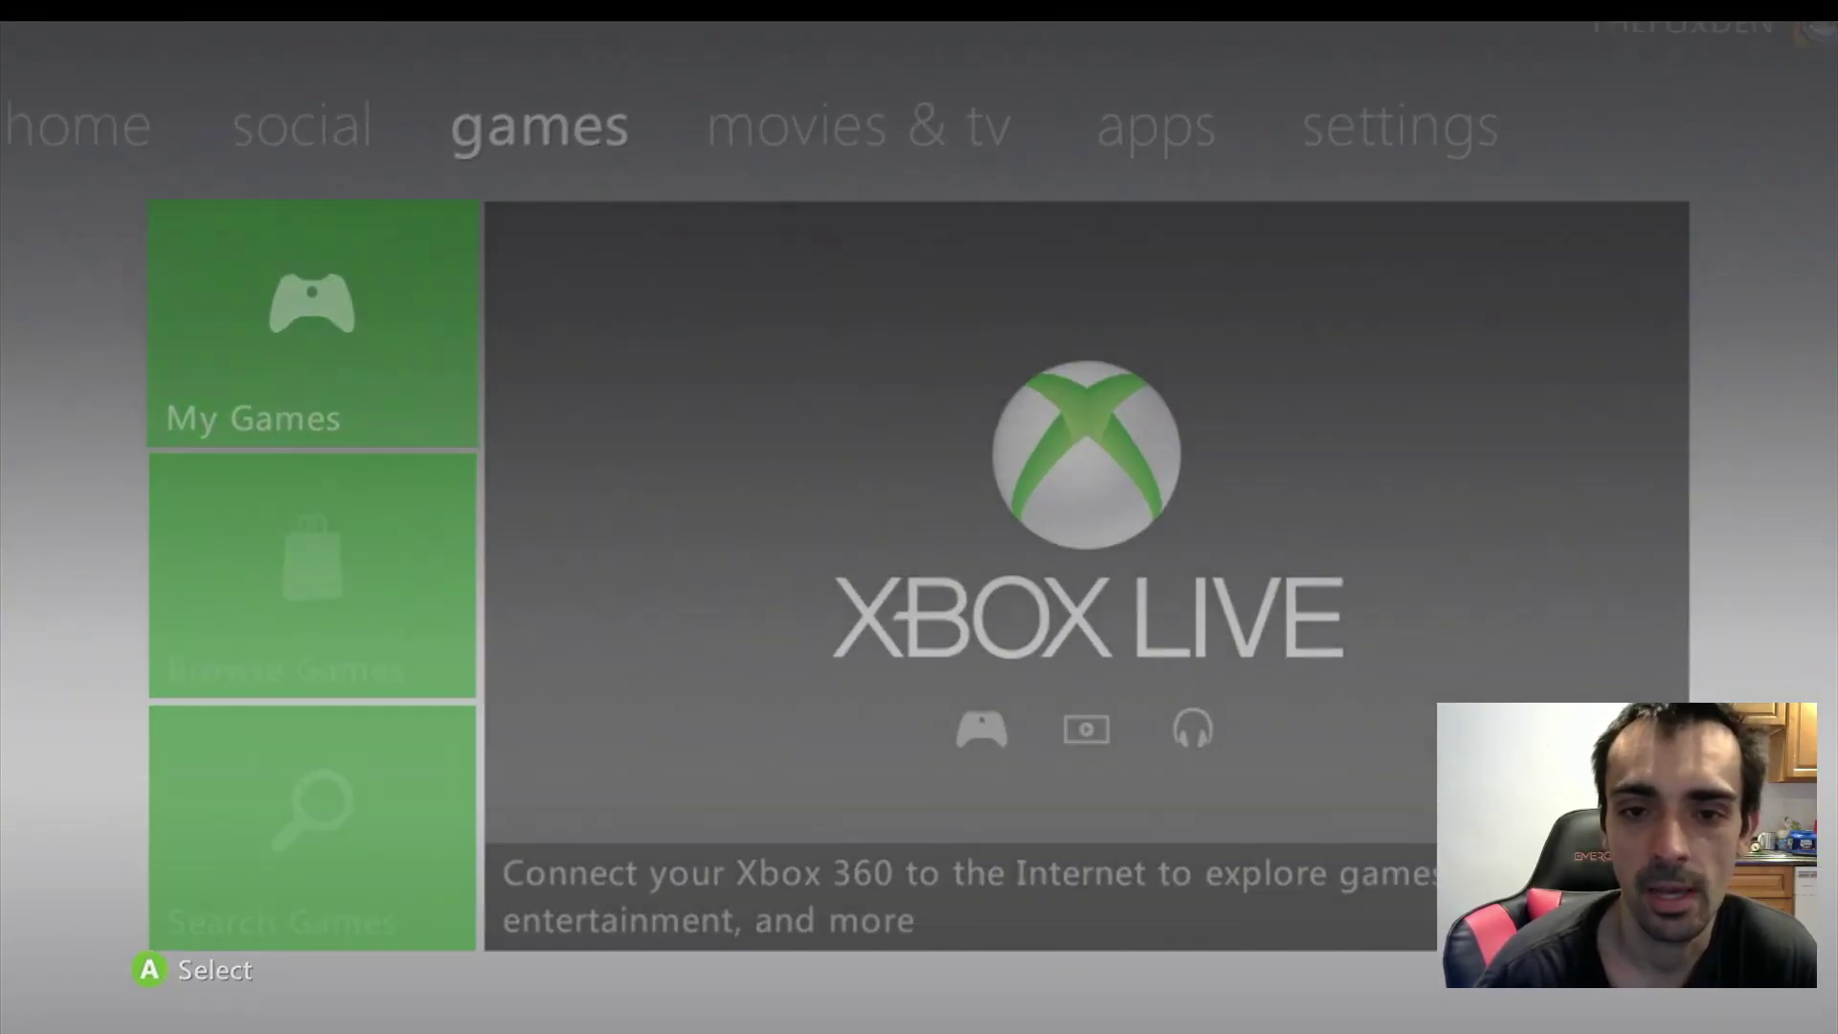
{"action": "key", "text": "Right"}
{"action": "key", "text": "Right"}
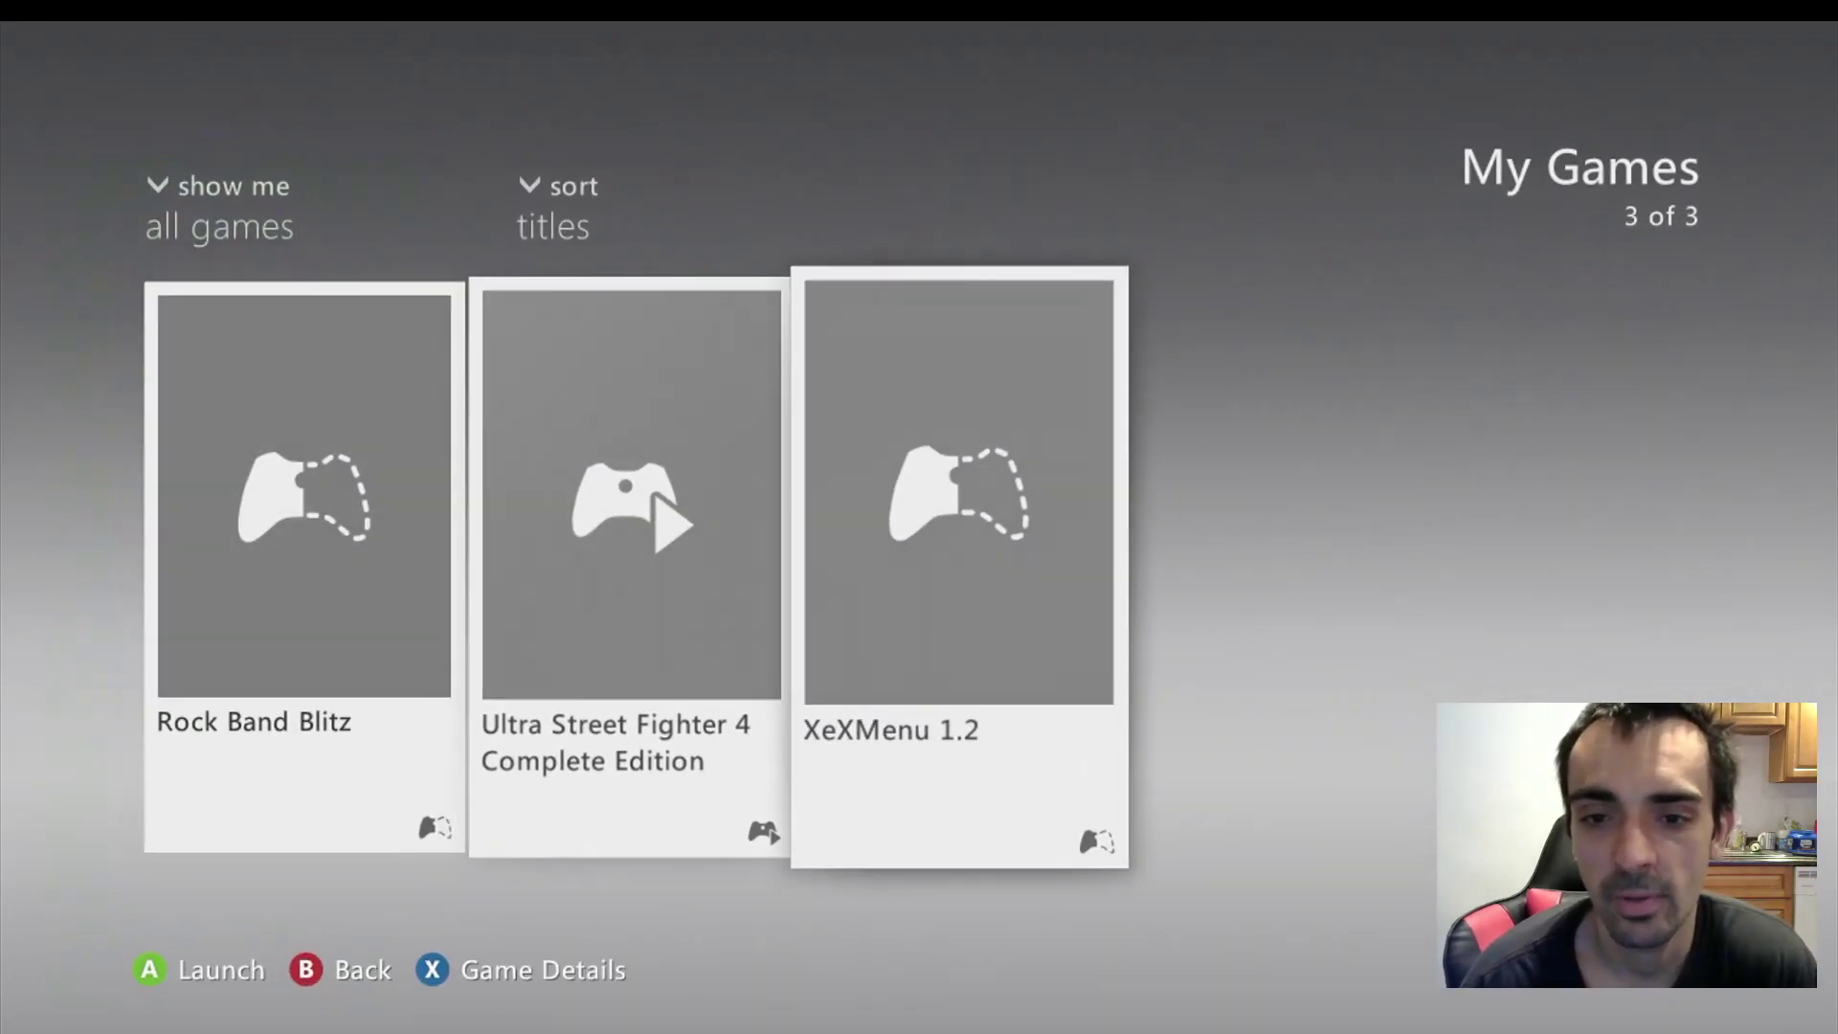
{"action": "key", "text": "Return"}
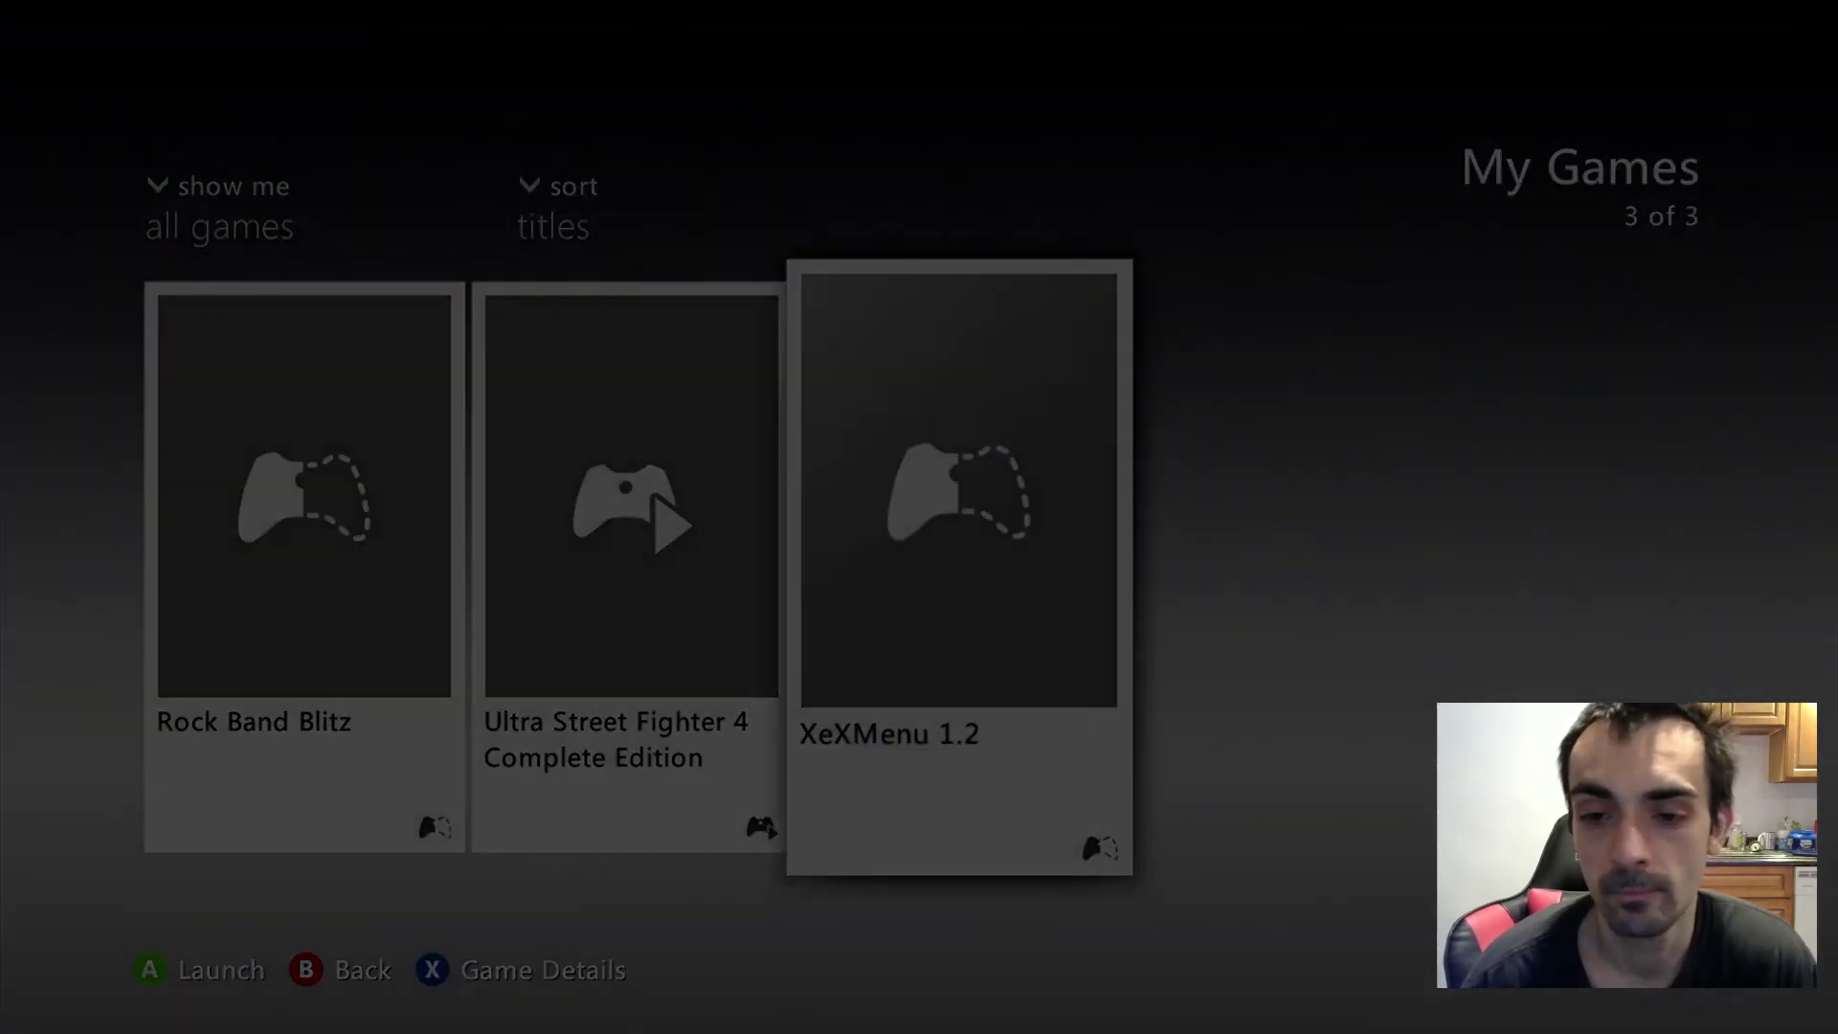
Browse the Usb0 drive to the NANDdump_patched folder and run nandflasher.xex
{"action": "key", "text": "Right"}
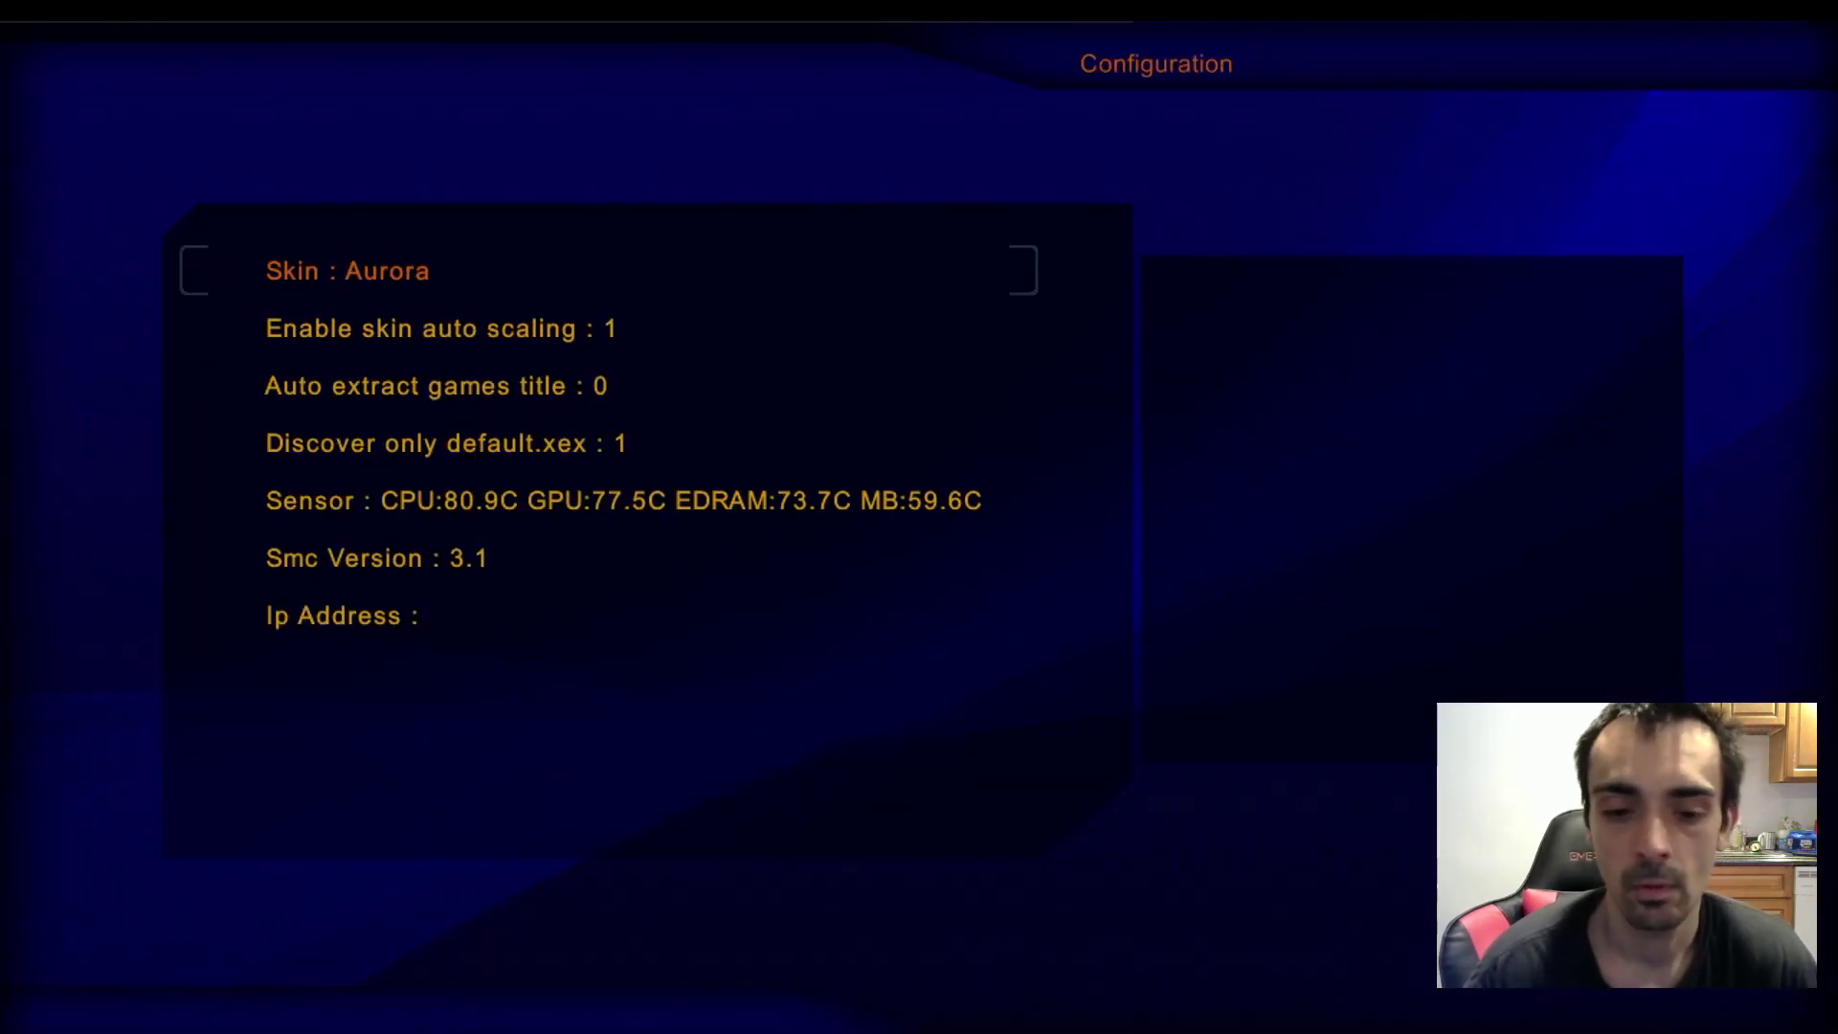
{"action": "key", "text": "Right"}
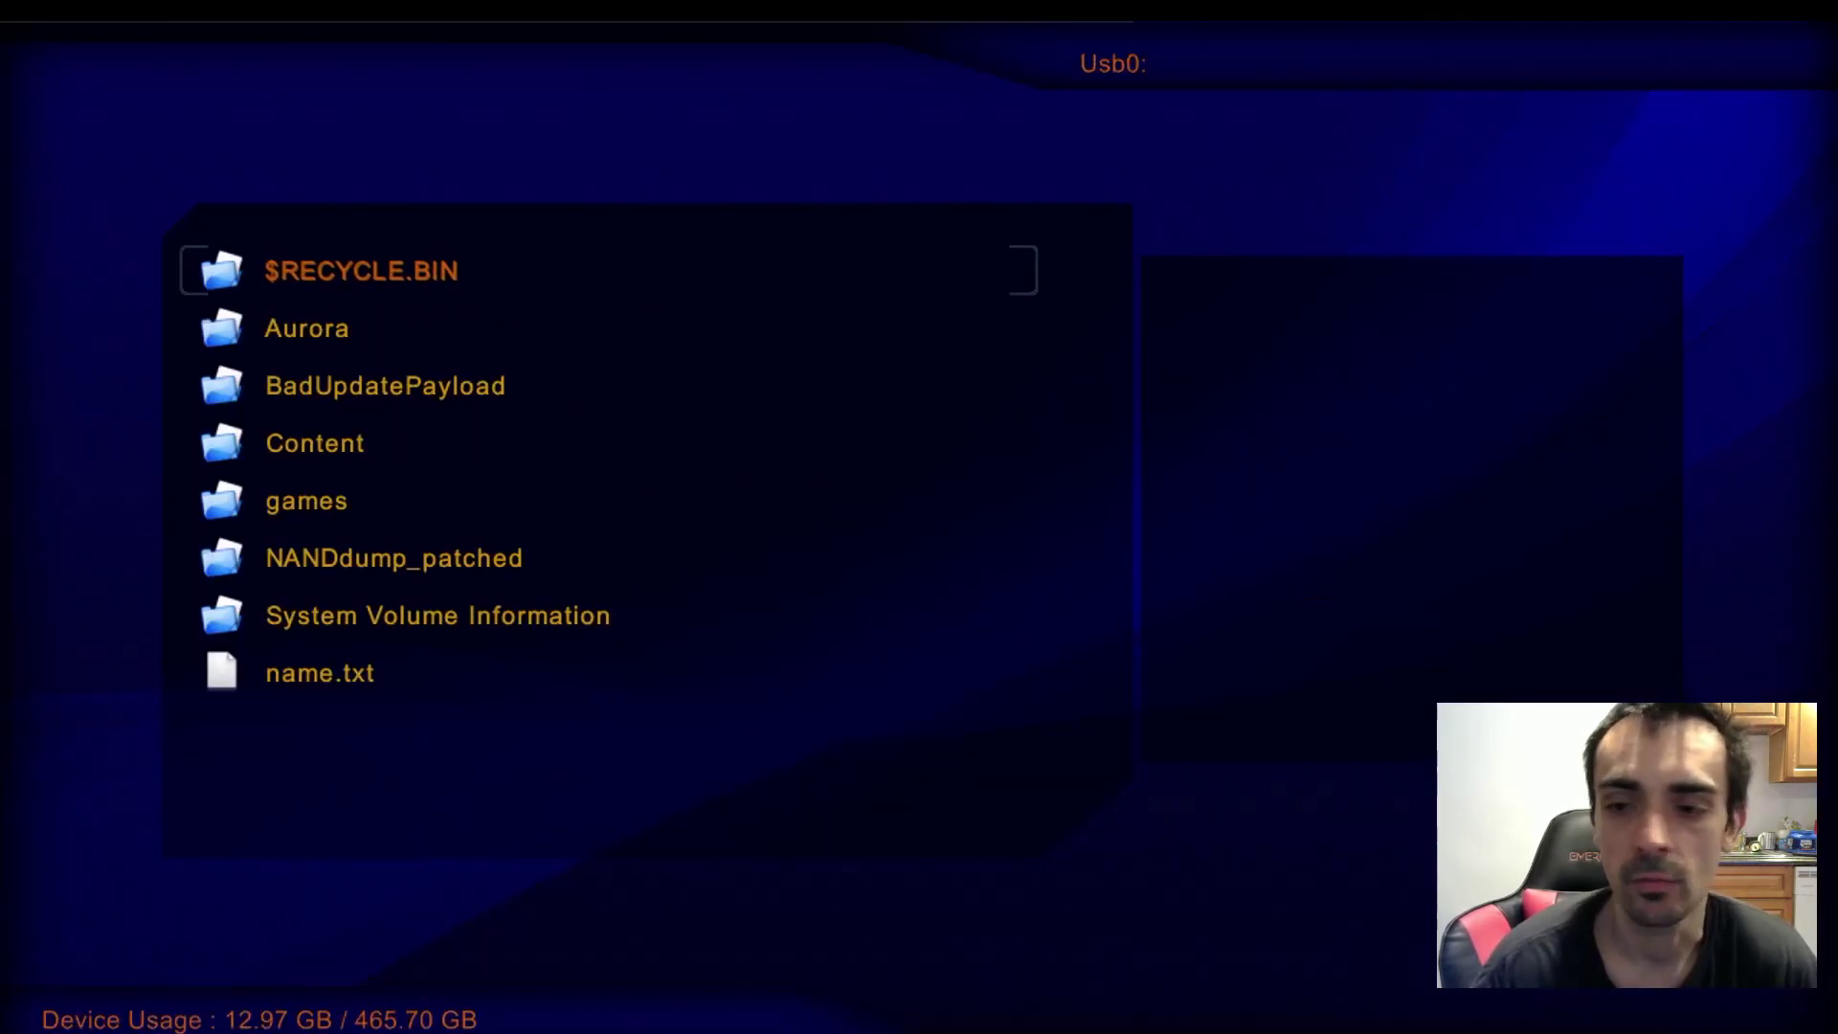
{"action": "key", "text": "Down"}
{"action": "key", "text": "Down"}
{"action": "key", "text": "Down"}
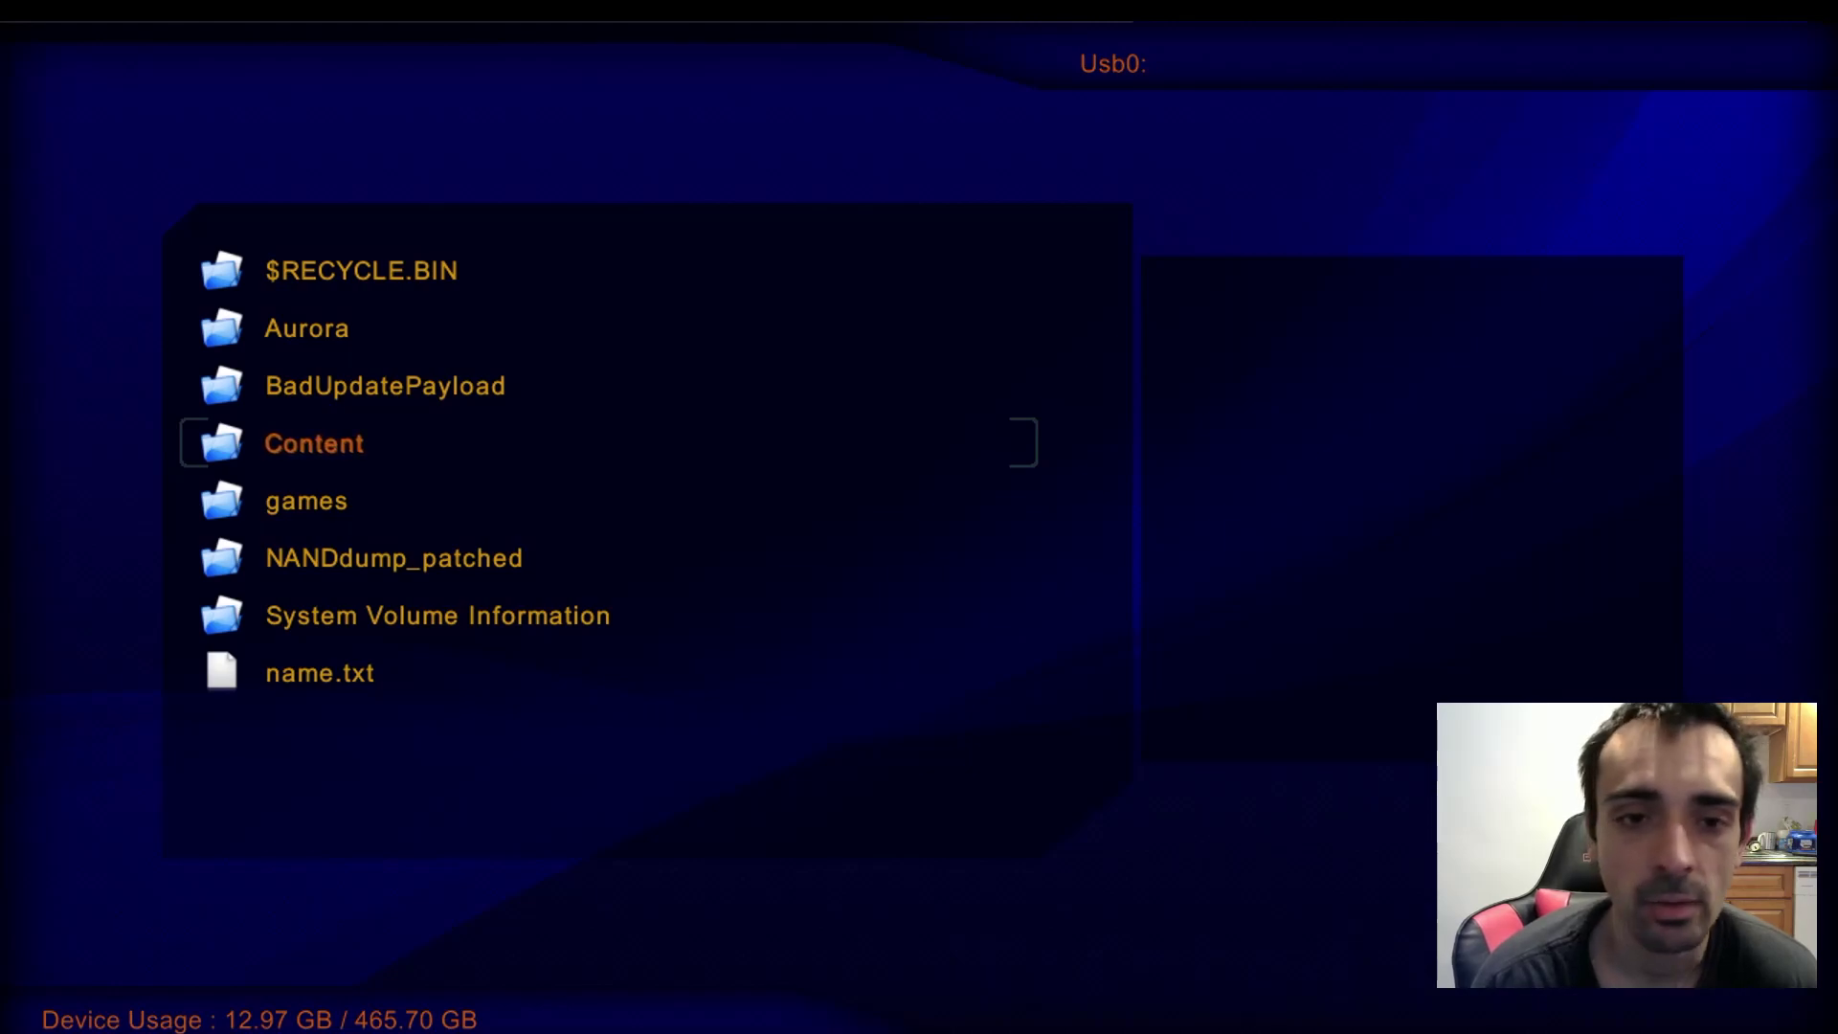
{"action": "left_click", "coordinate": [306, 501]}
{"action": "left_click", "coordinate": [394, 558]}
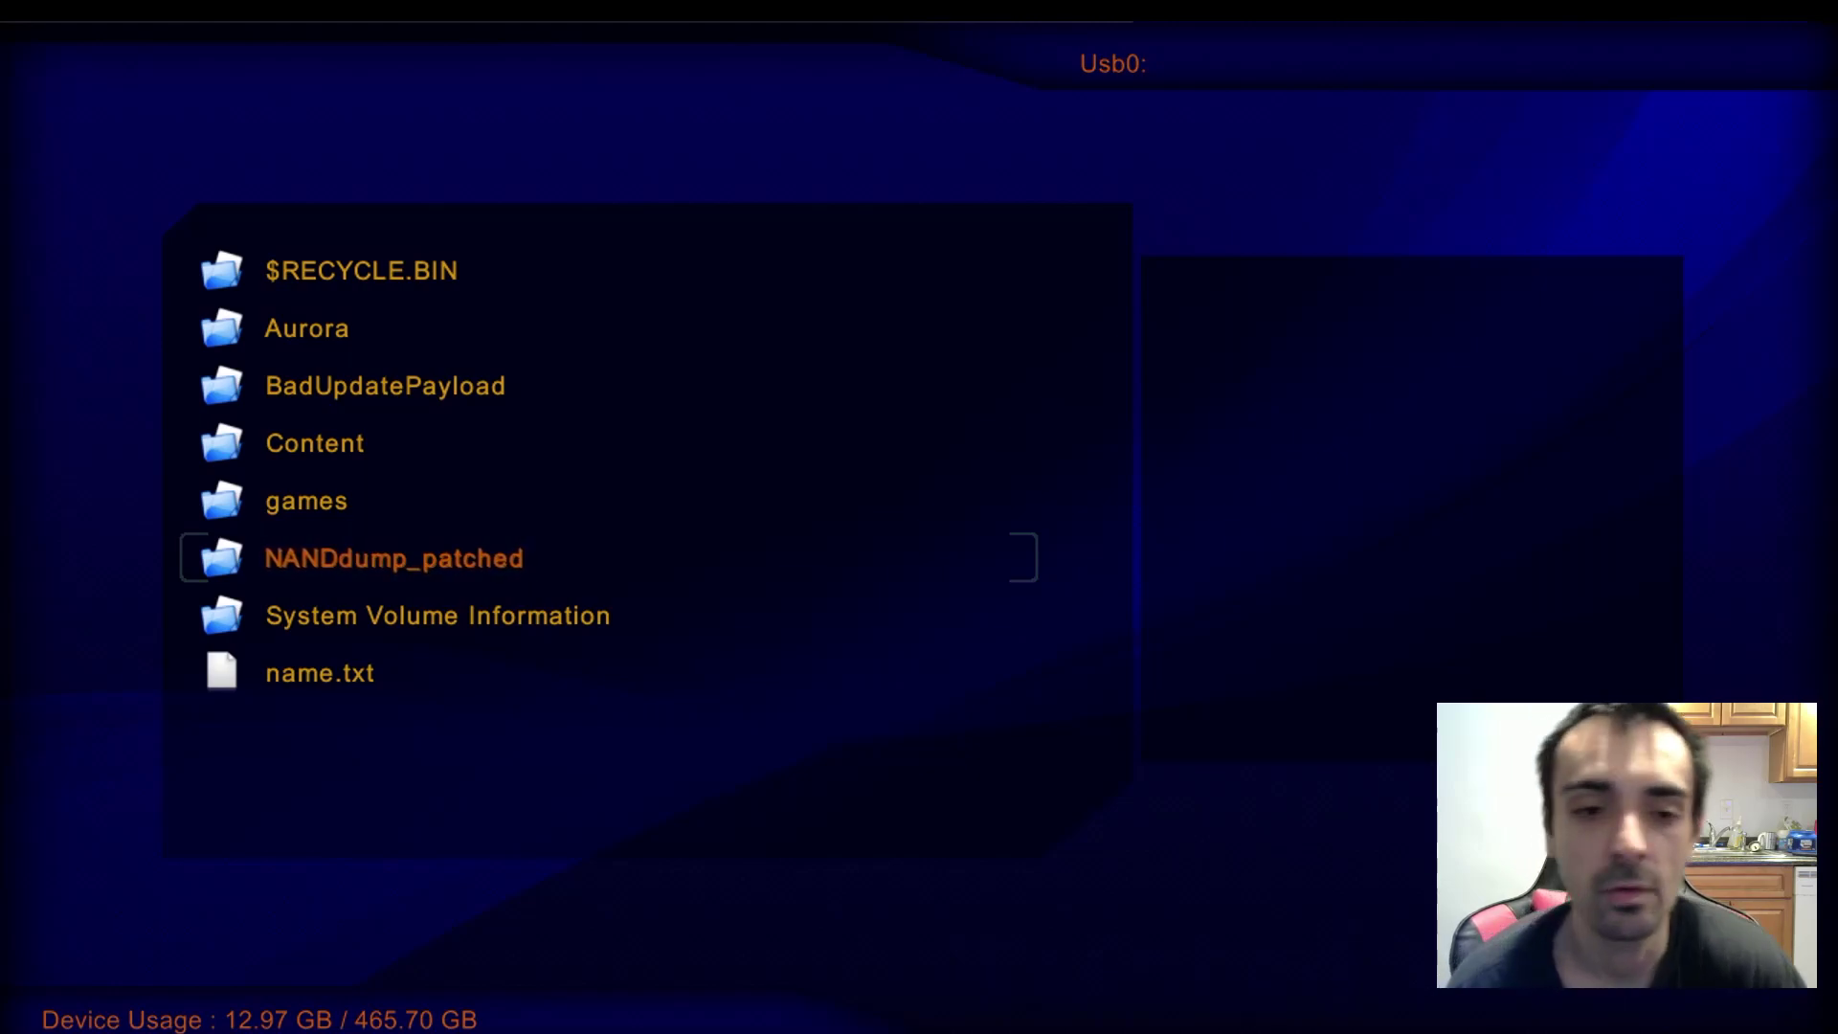
{"action": "key", "text": "Return"}
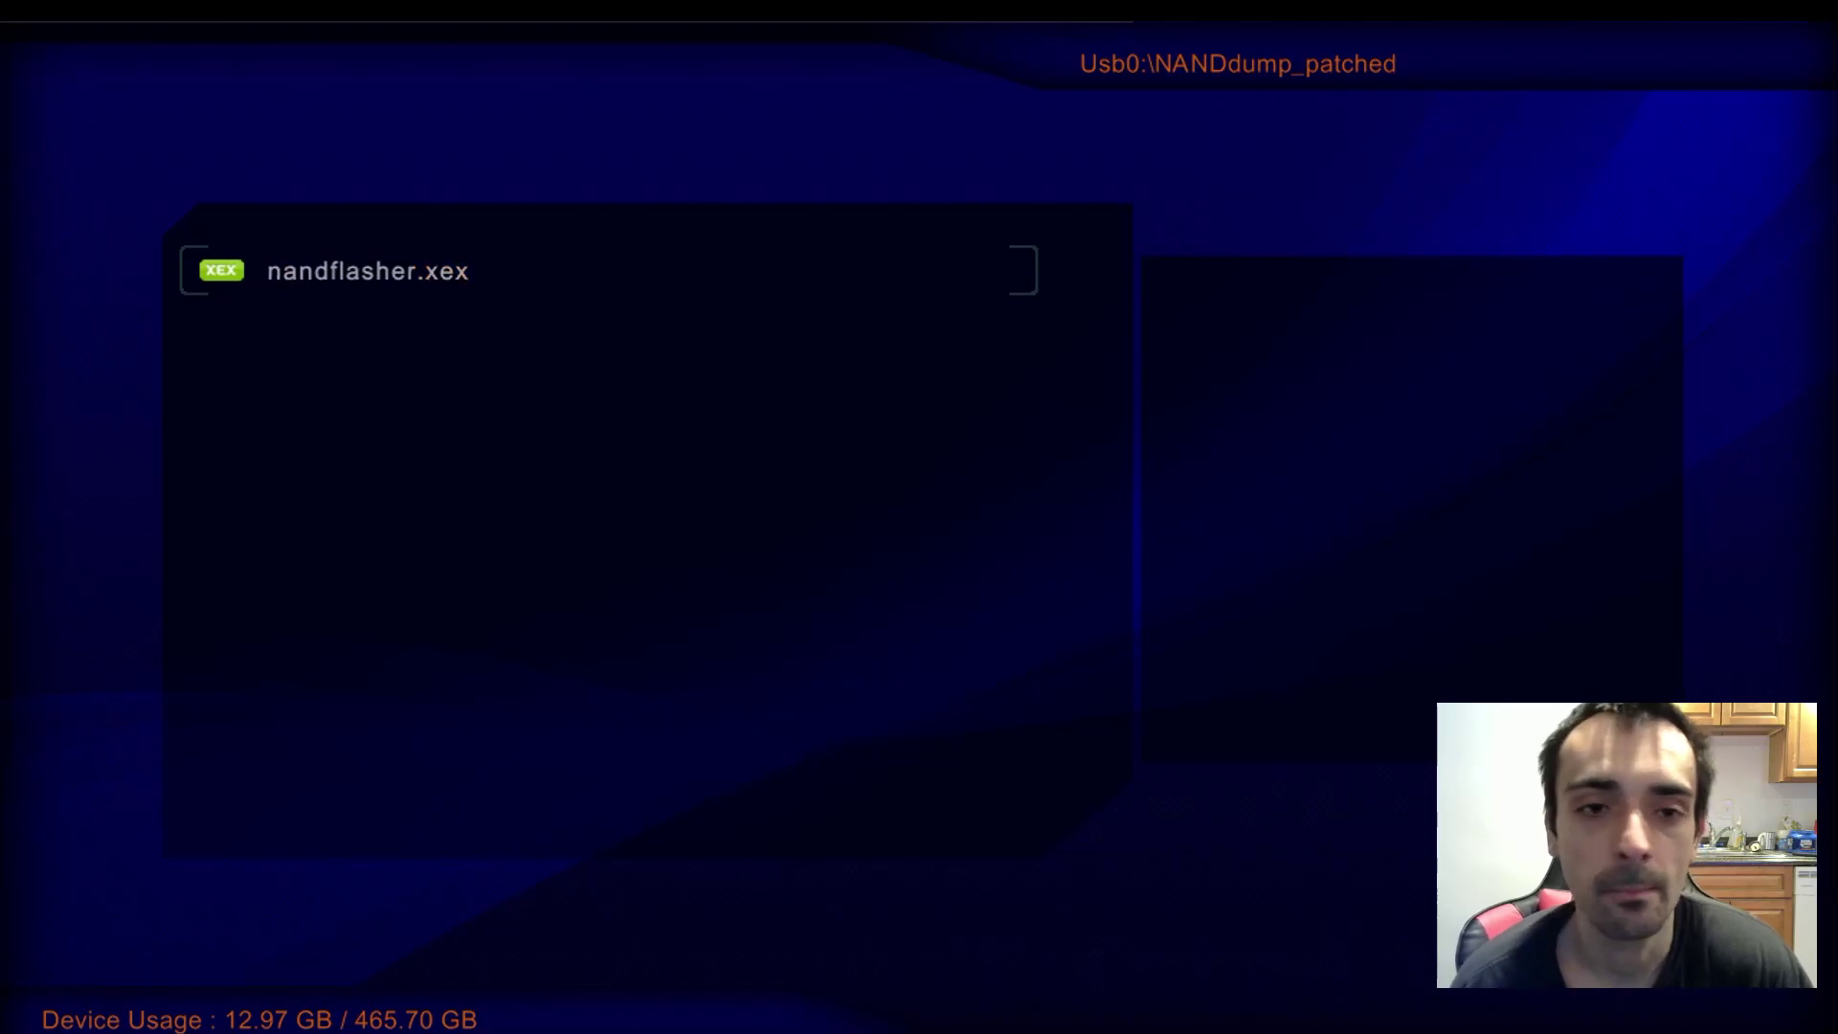
{"action": "key", "text": "Return"}
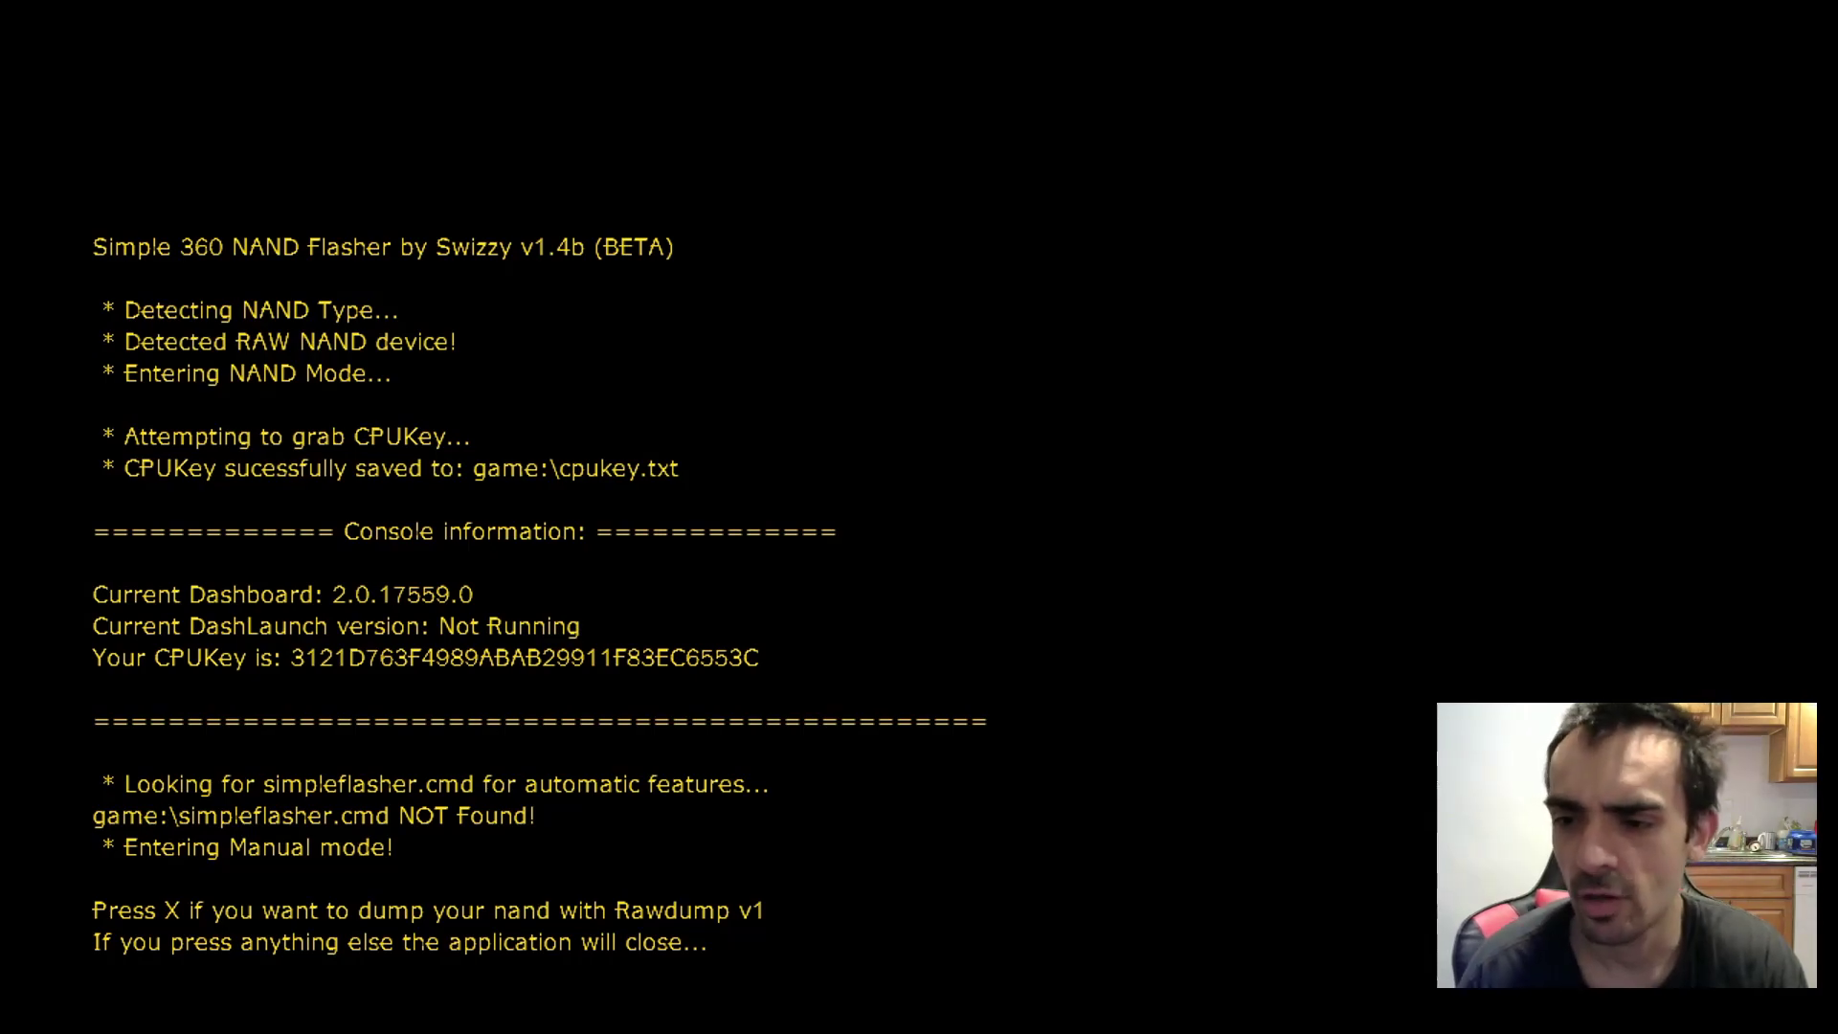
Start the Rawdump v1 NAND dump to game:\flashdmp.bin with the X key
{"action": "key", "text": "x"}
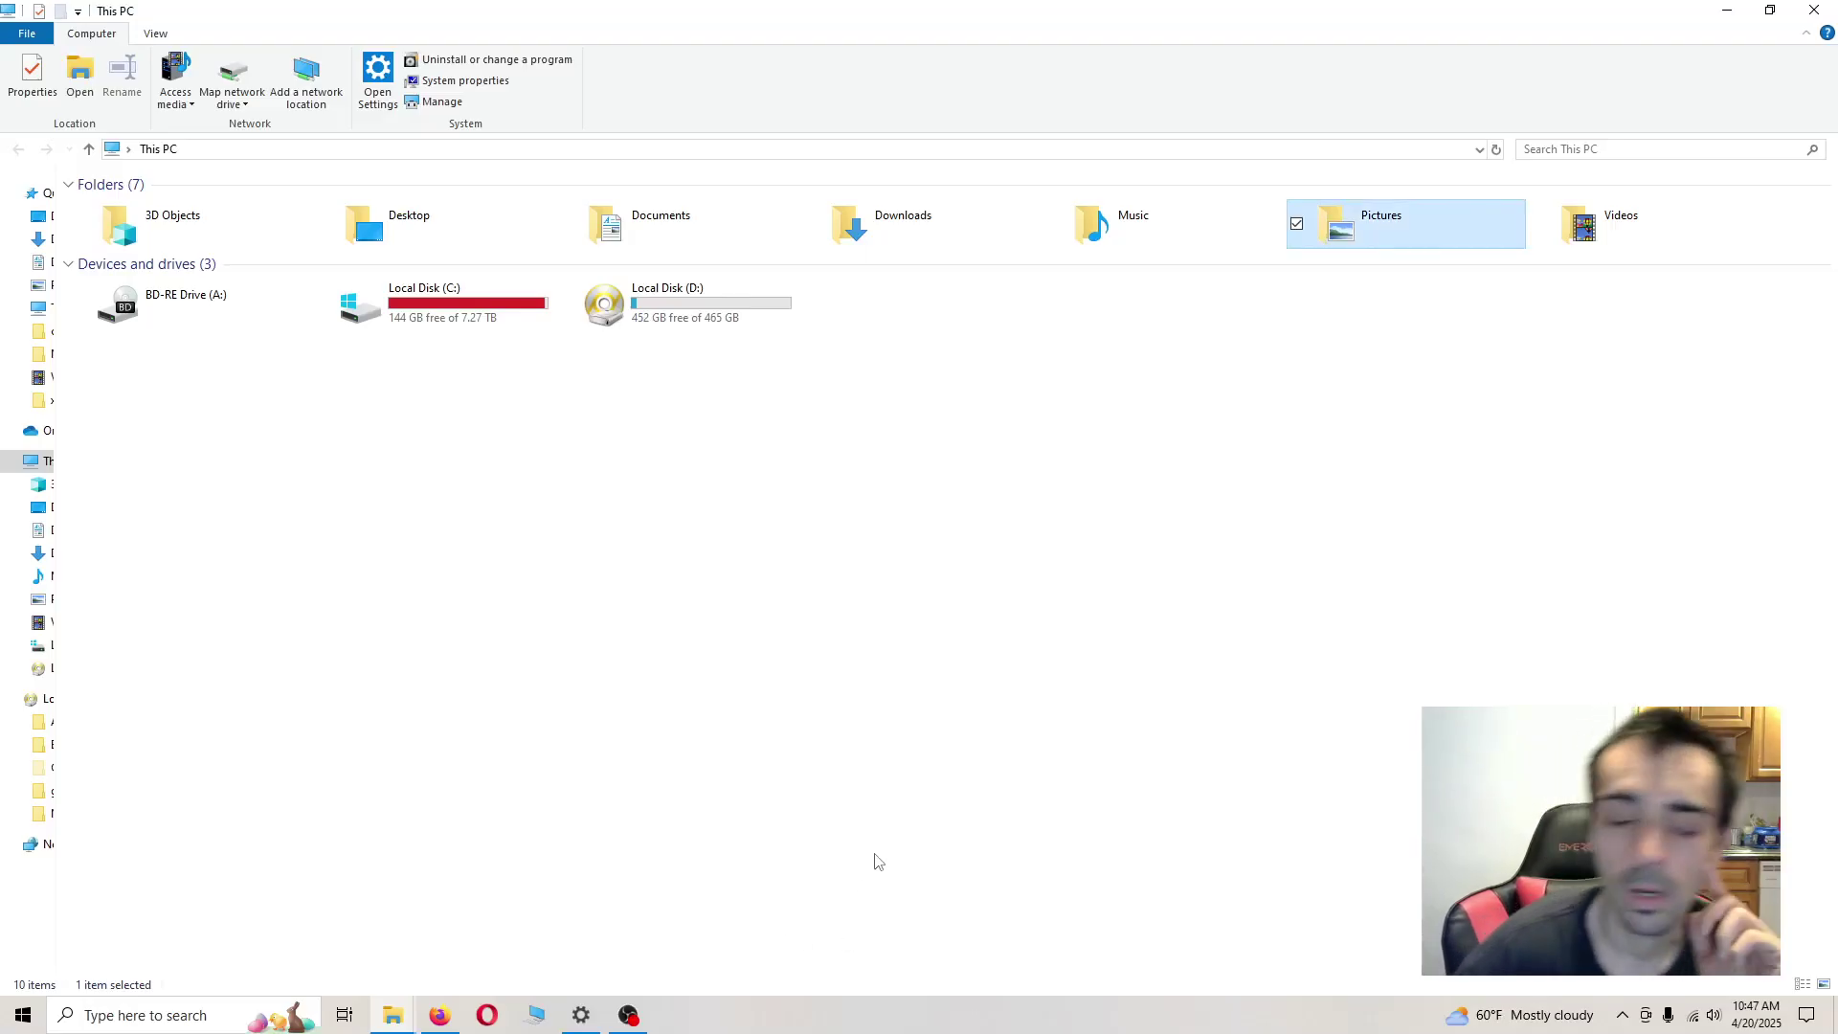
Open the NANDdump_patched folder on Local Disk (D:)
{"action": "left_click", "coordinate": [874, 860]}
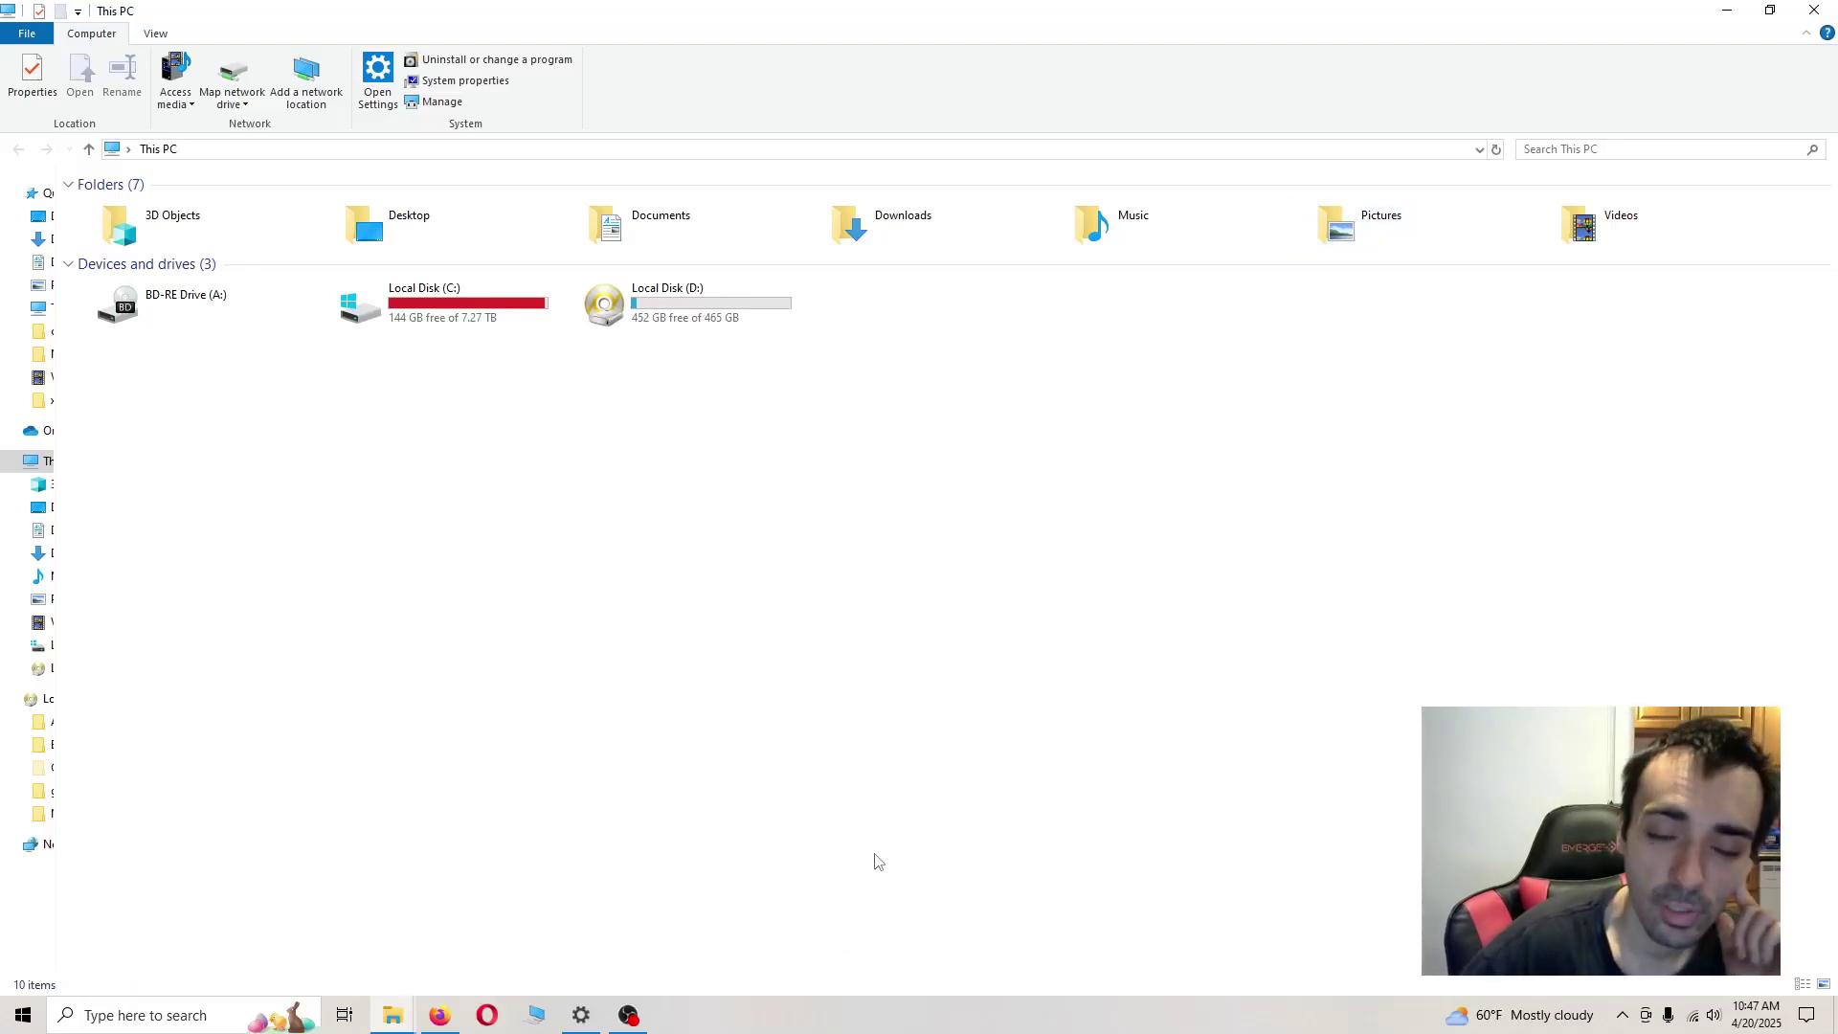
{"action": "double_click", "coordinate": [709, 320]}
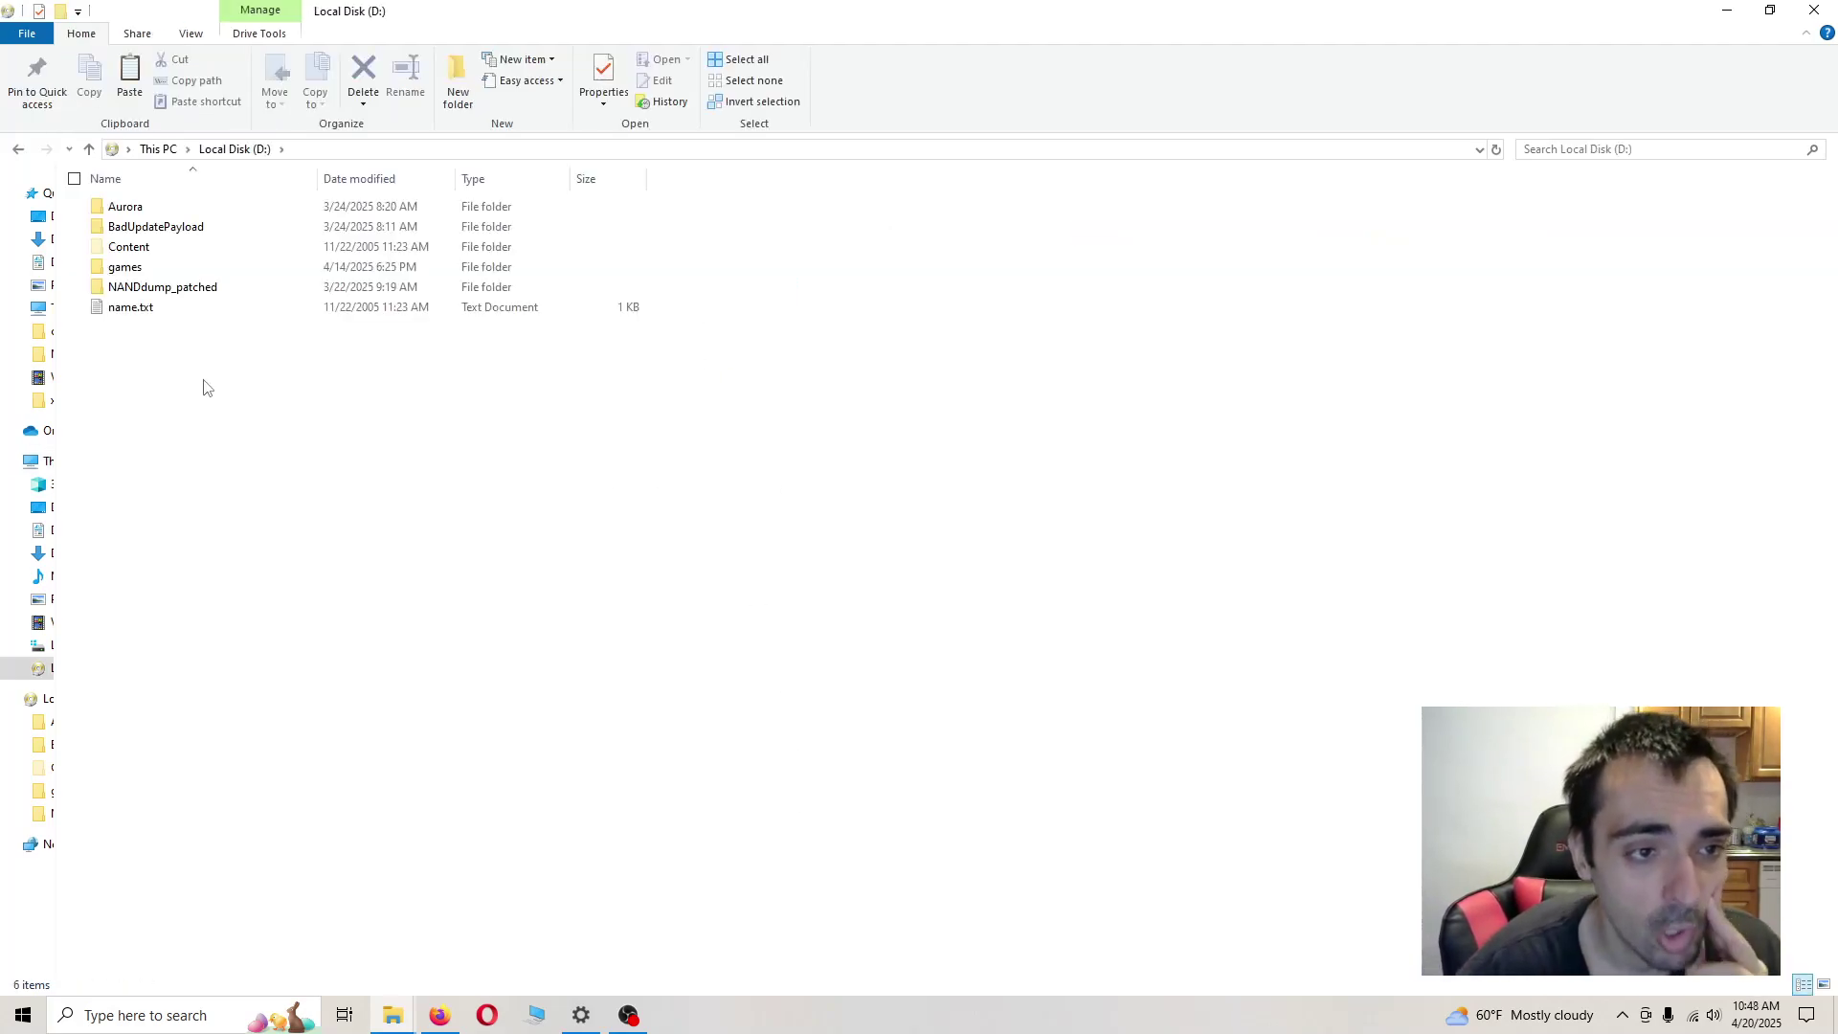
{"action": "double_click", "coordinate": [182, 295]}
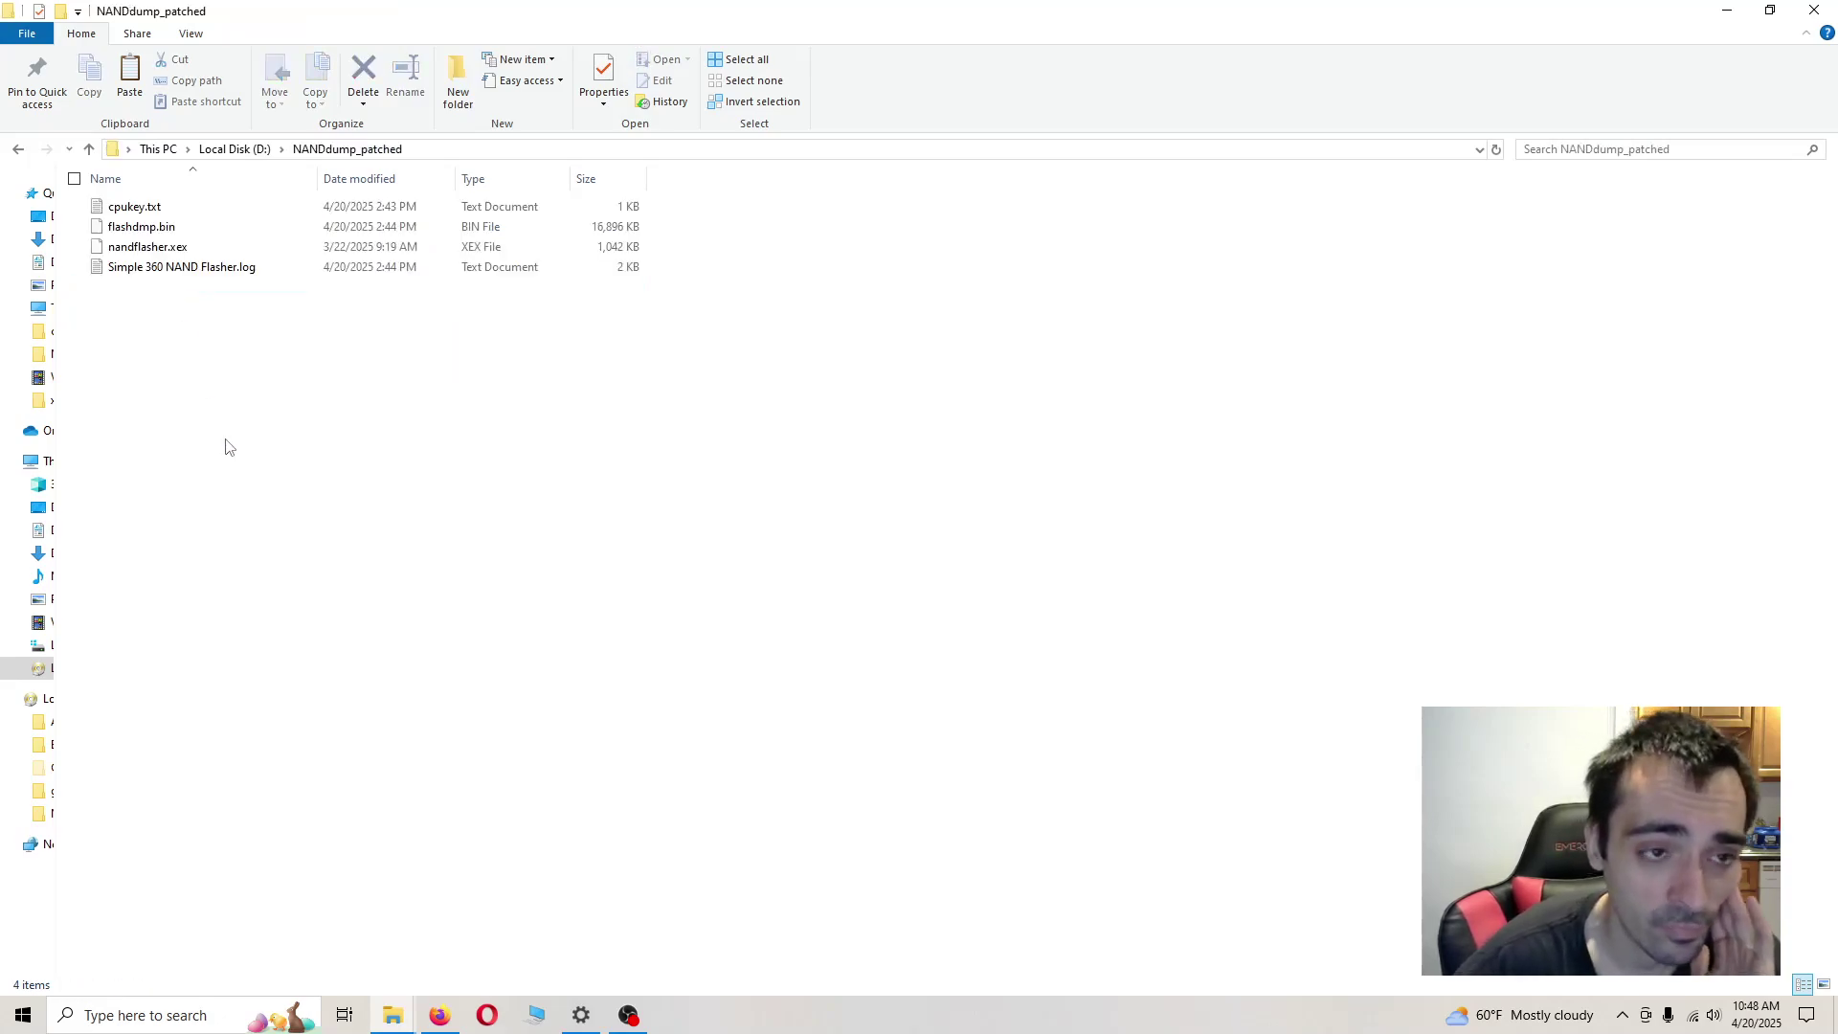
View the CPU key in cpukey.txt, close it, and check flashdmp.bin and nandflasher.xex
{"action": "double_click", "coordinate": [160, 209]}
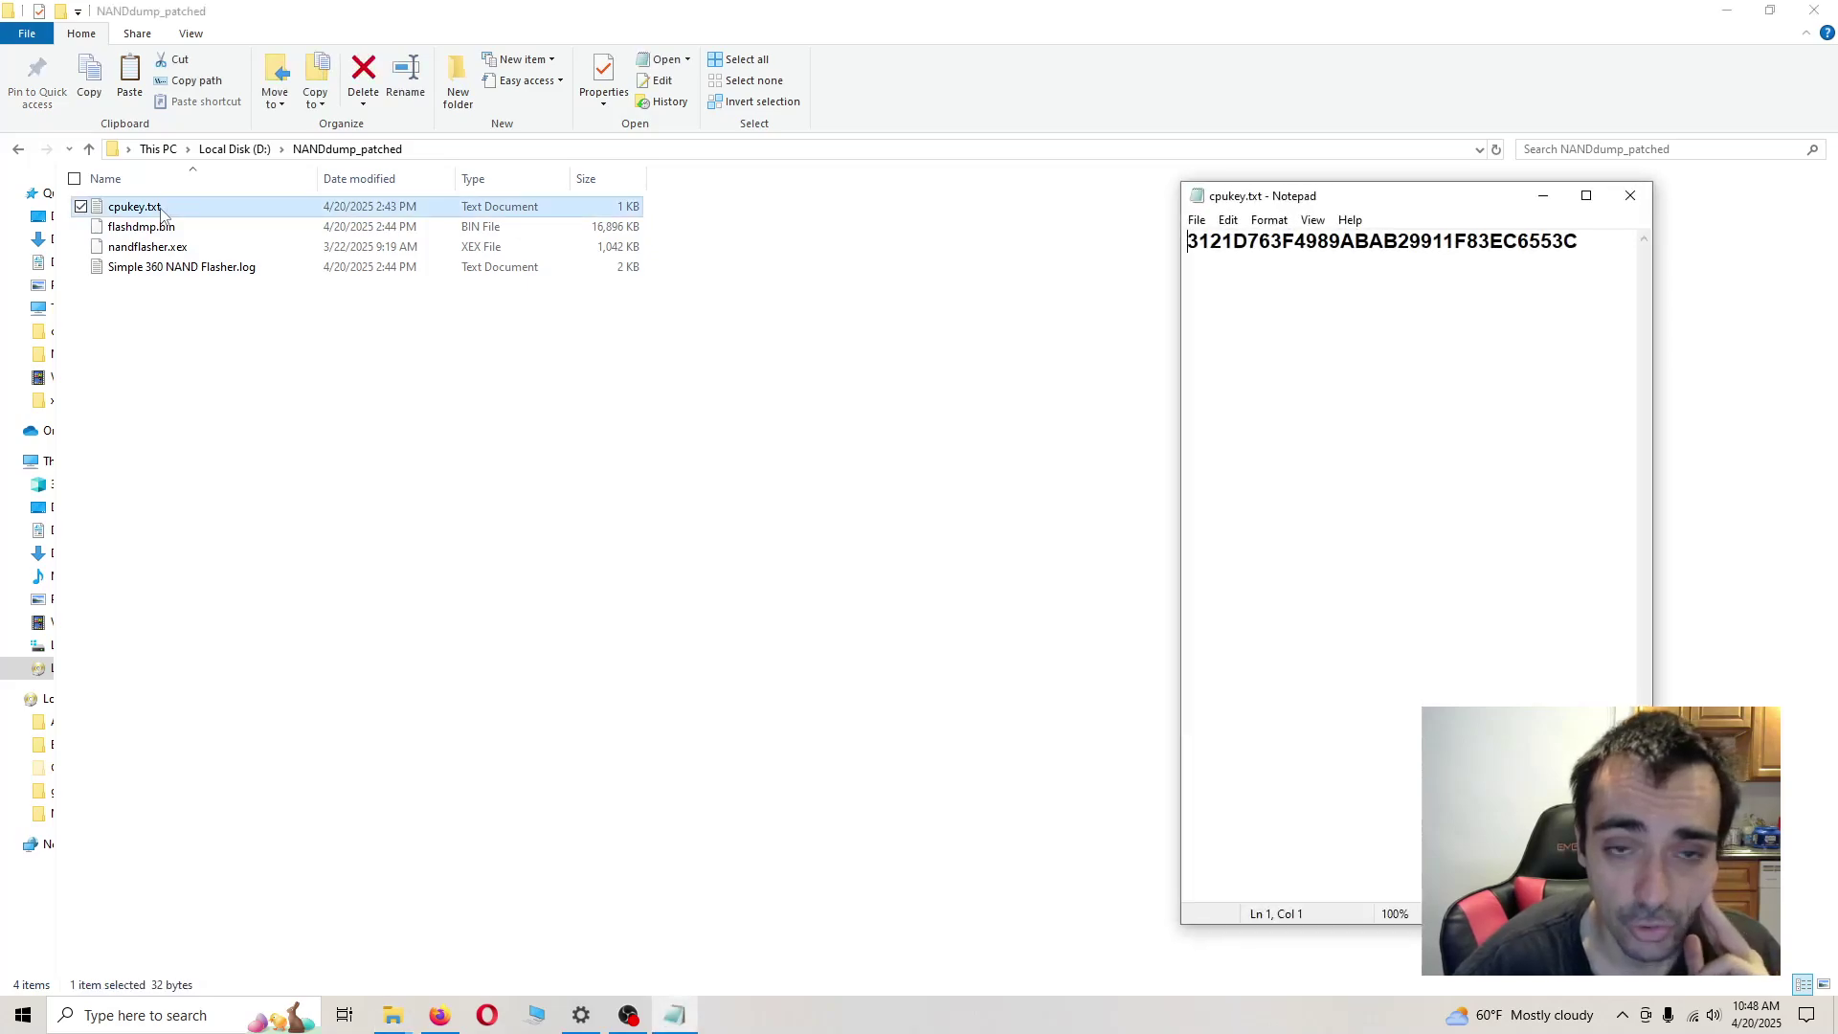
{"action": "left_click_drag", "start_coordinate": [1402, 203], "coordinate": [720, 172]}
{"action": "left_click", "coordinate": [956, 172]}
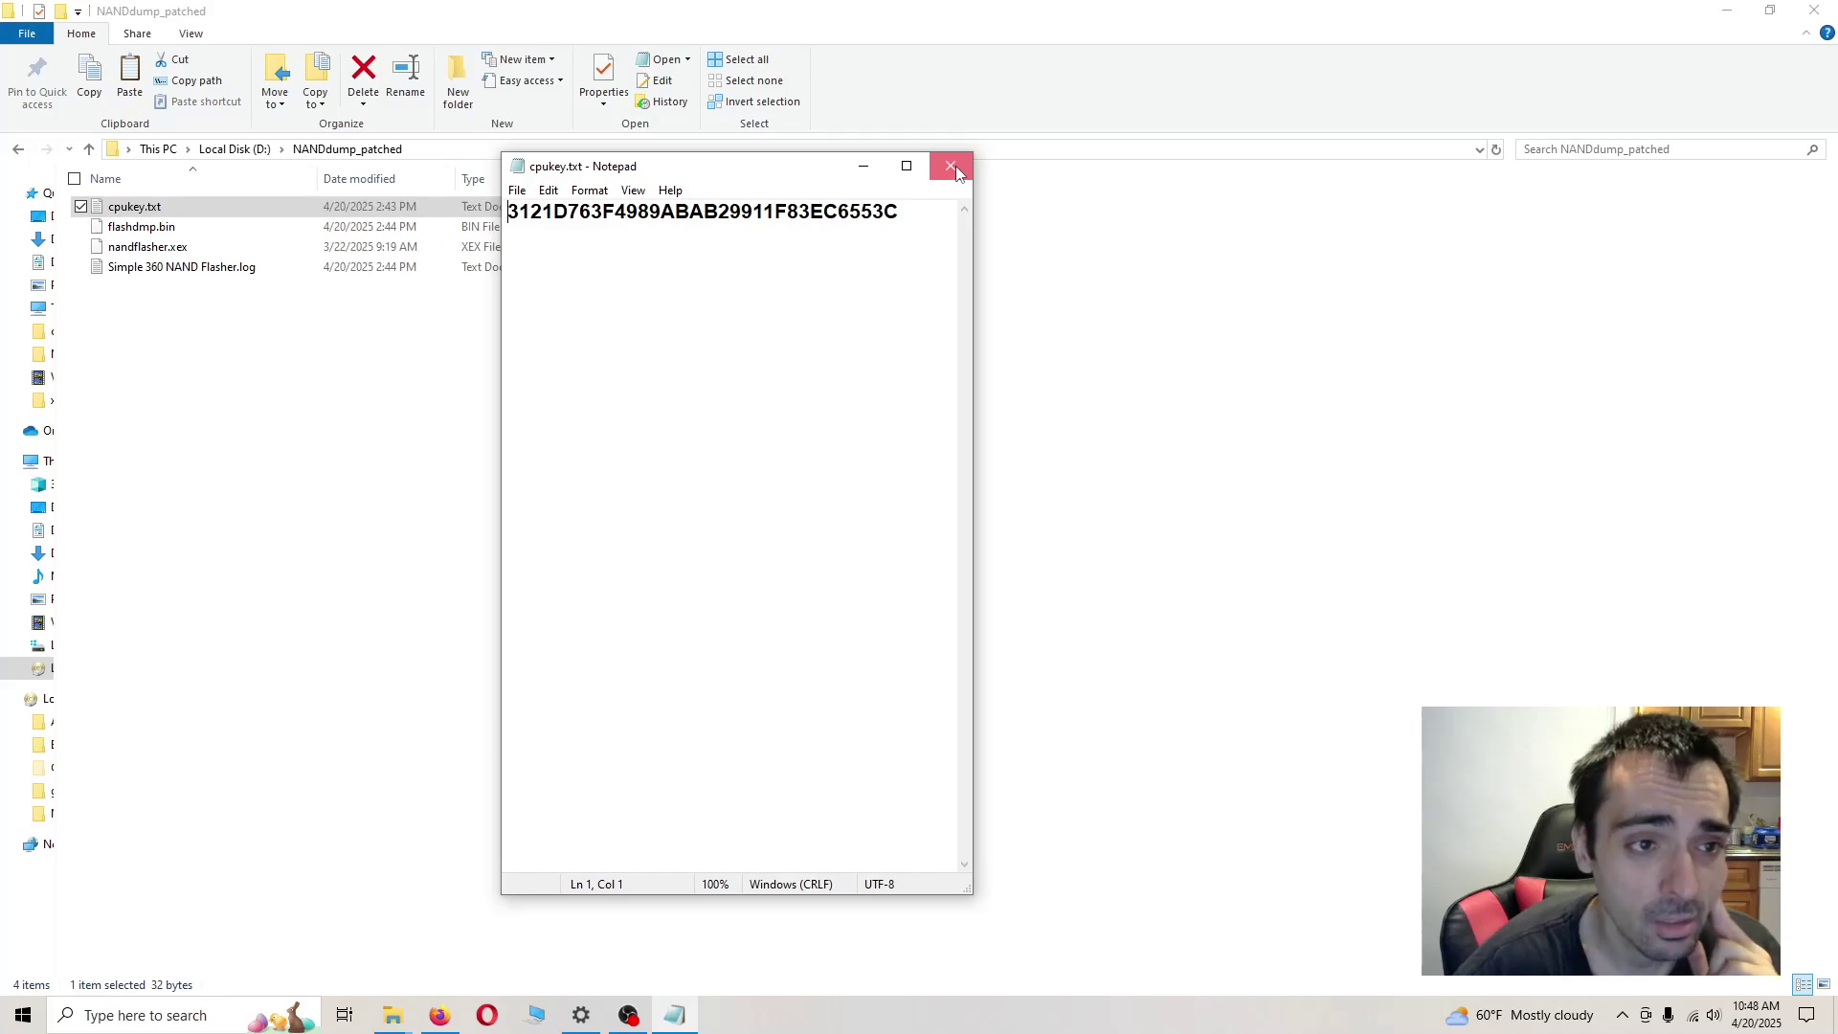
{"action": "left_click", "coordinate": [226, 235]}
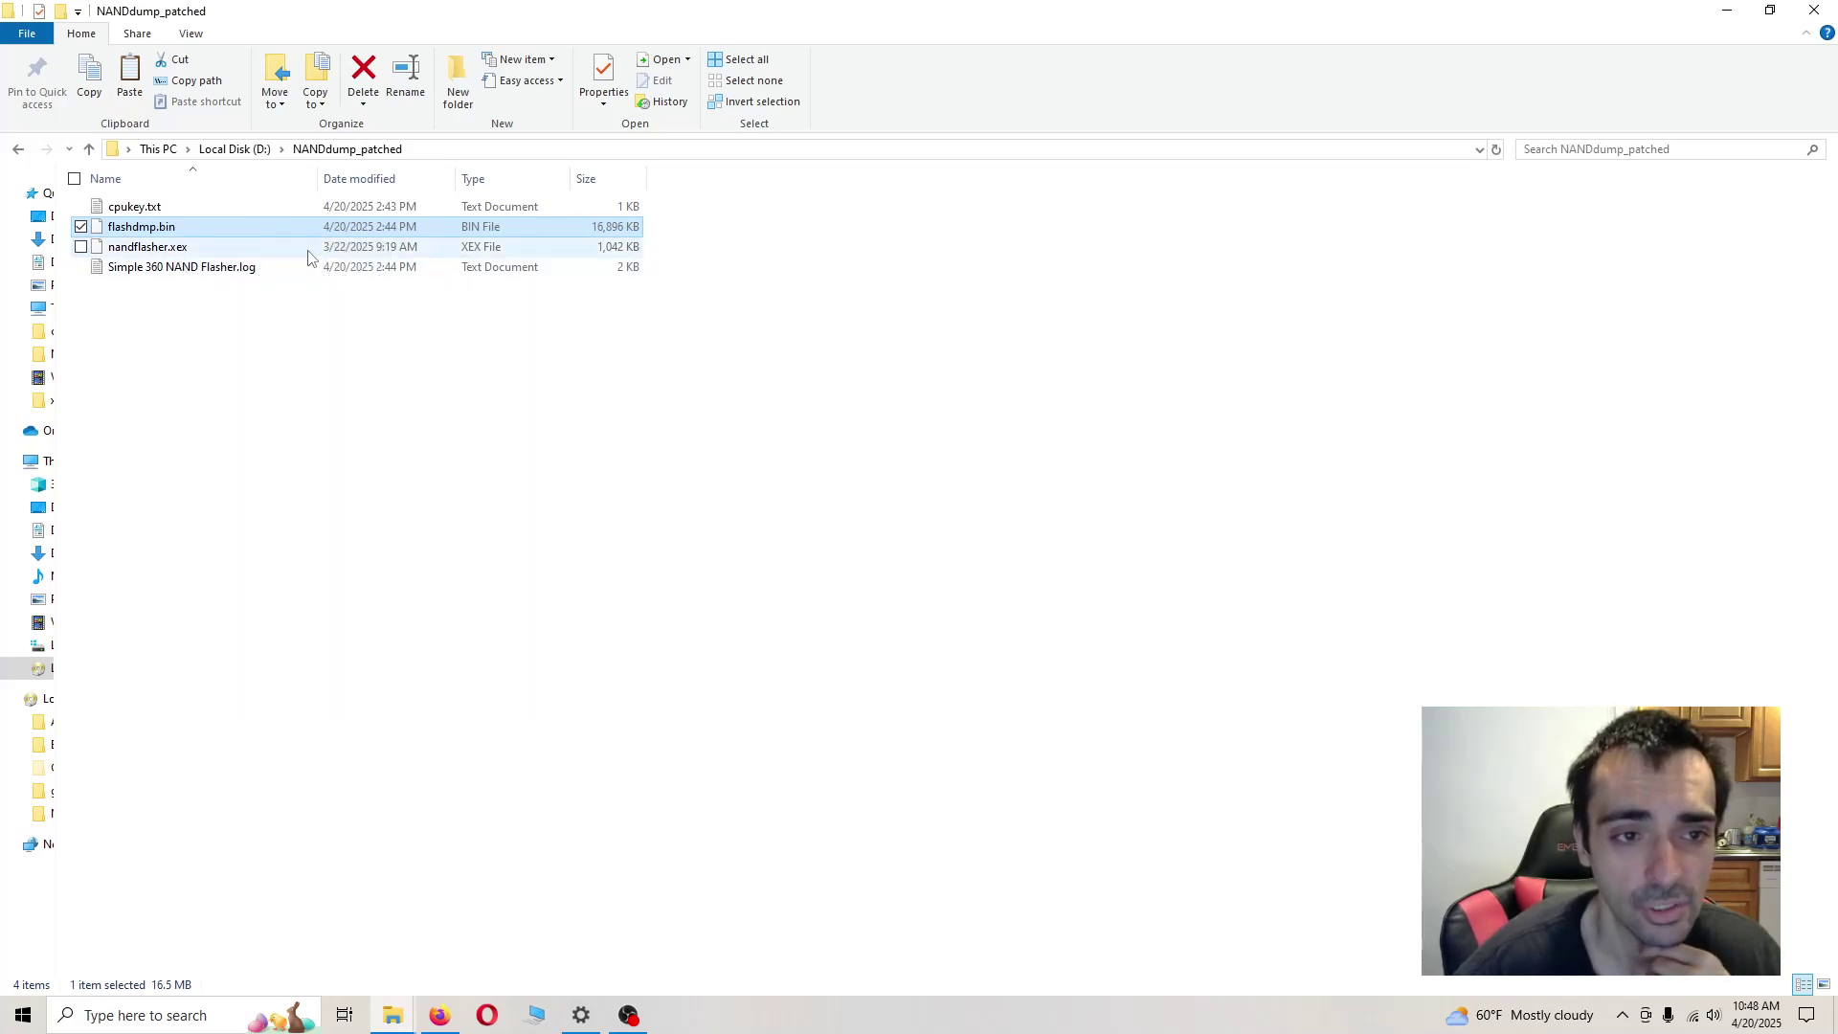
{"action": "left_click", "coordinate": [308, 254]}
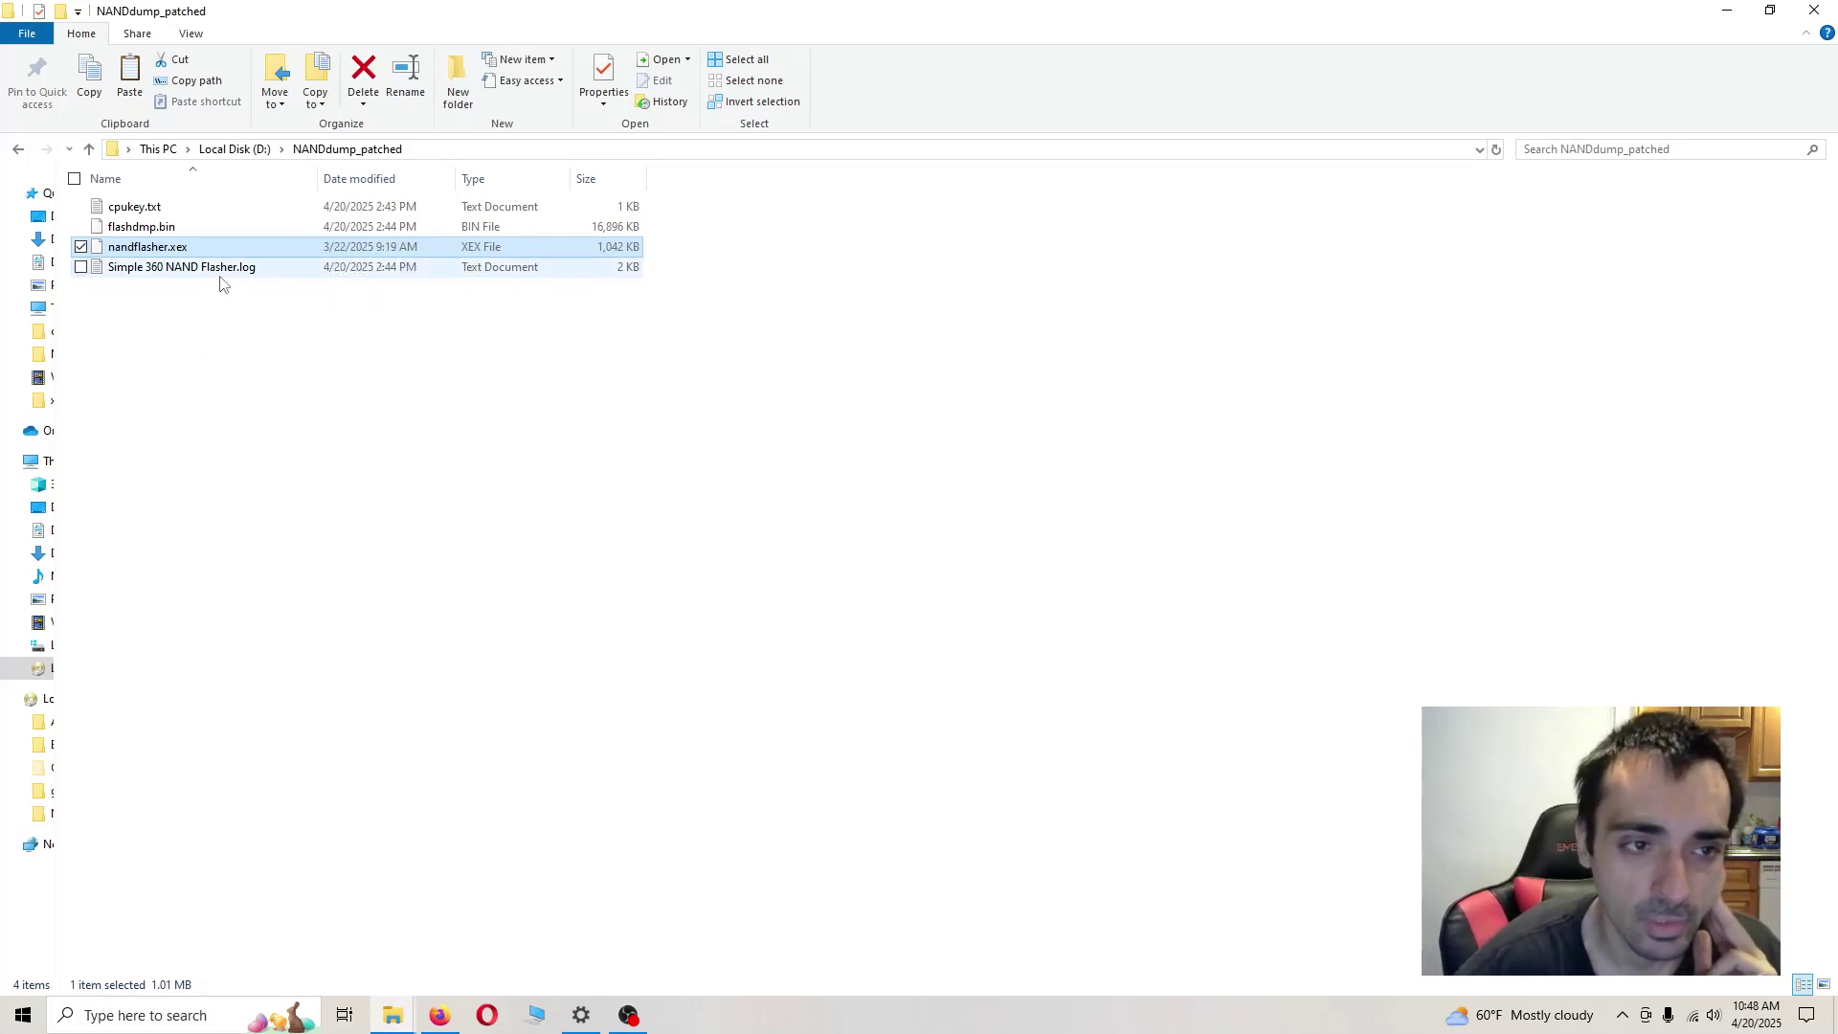
Read Simple 360 NAND Flasher.log maximized down to the NAND Dumped line, then close it
{"action": "double_click", "coordinate": [185, 273]}
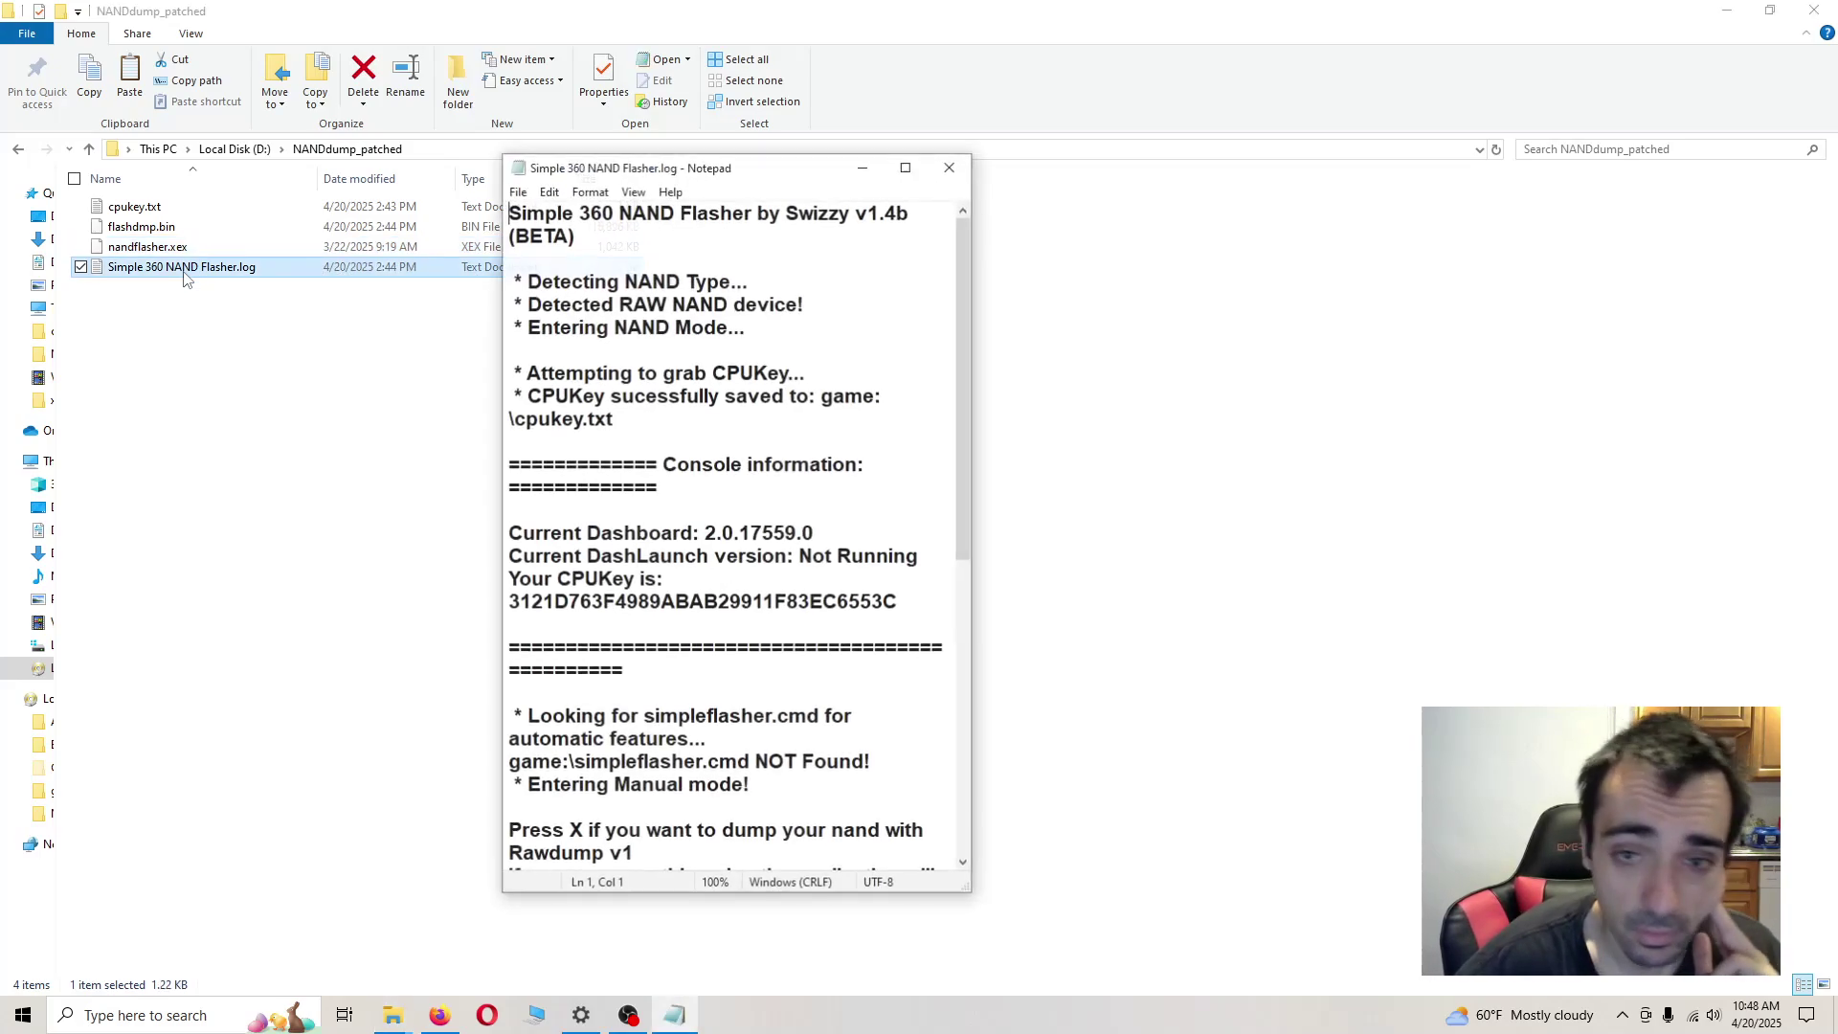
{"action": "left_click", "coordinate": [906, 165]}
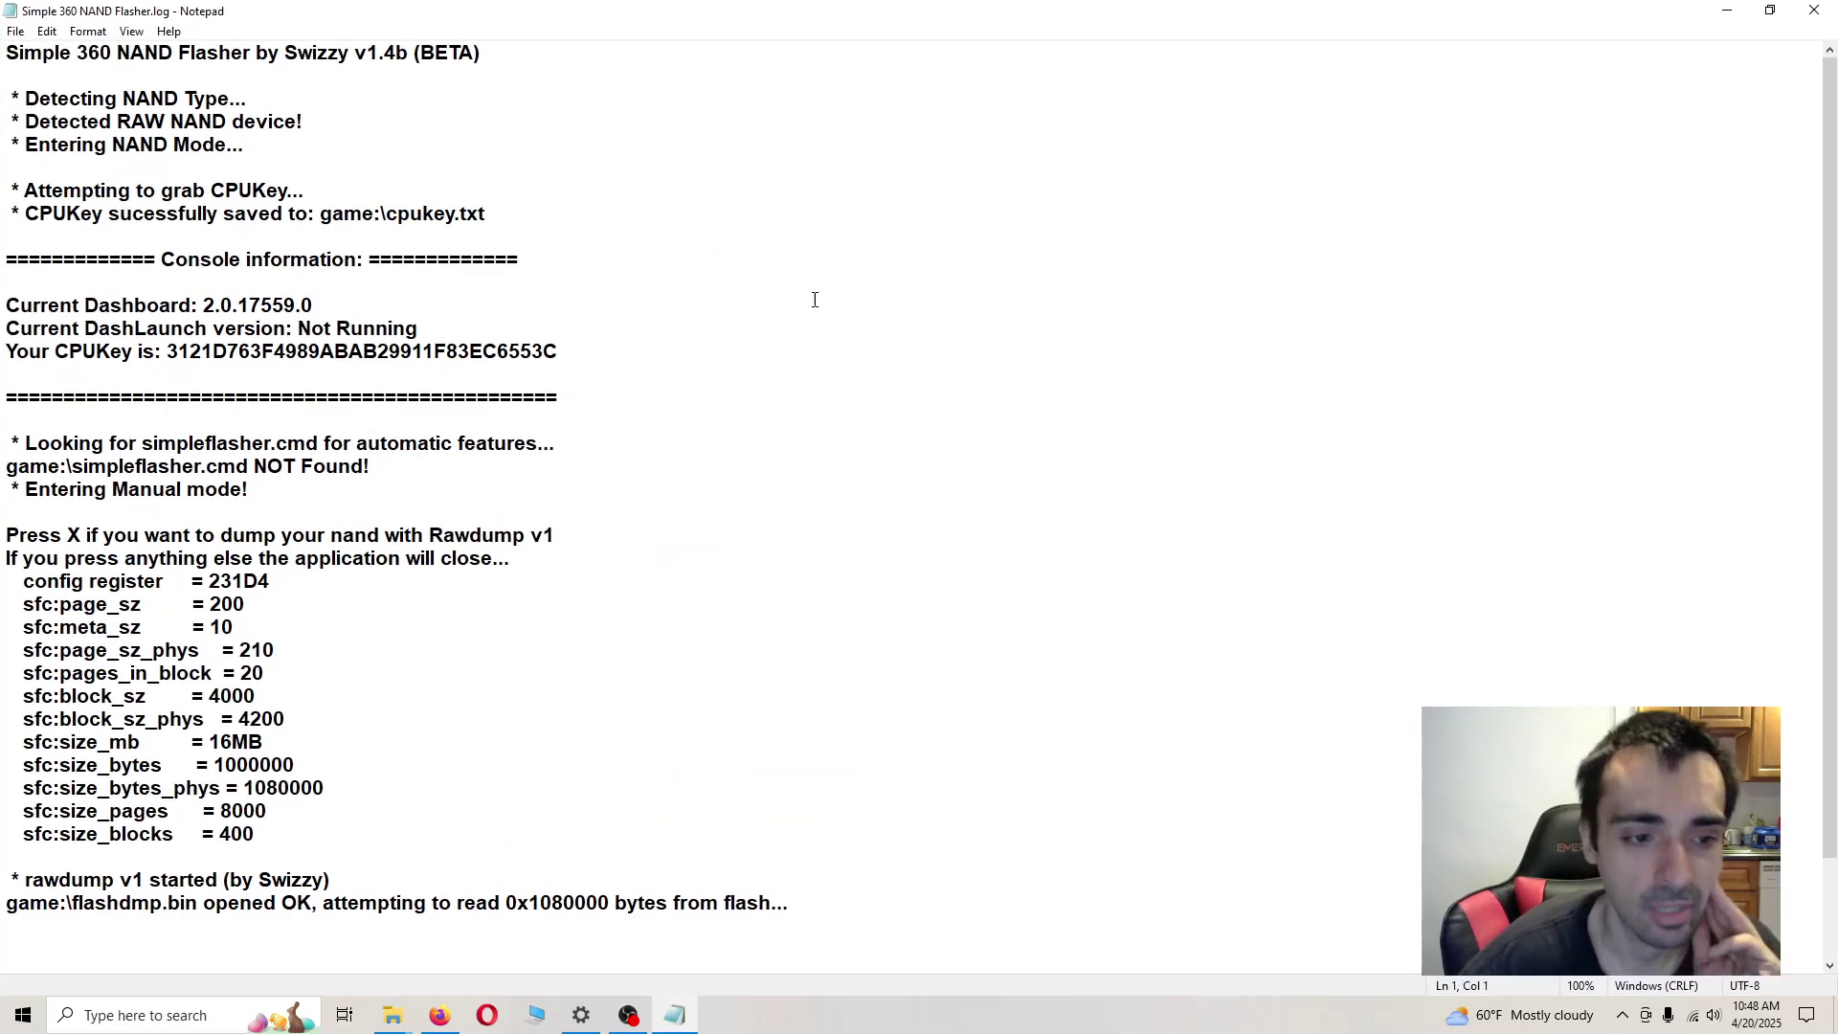
{"action": "scroll", "coordinate": [821, 311], "scroll_direction": "down", "scroll_amount": 2}
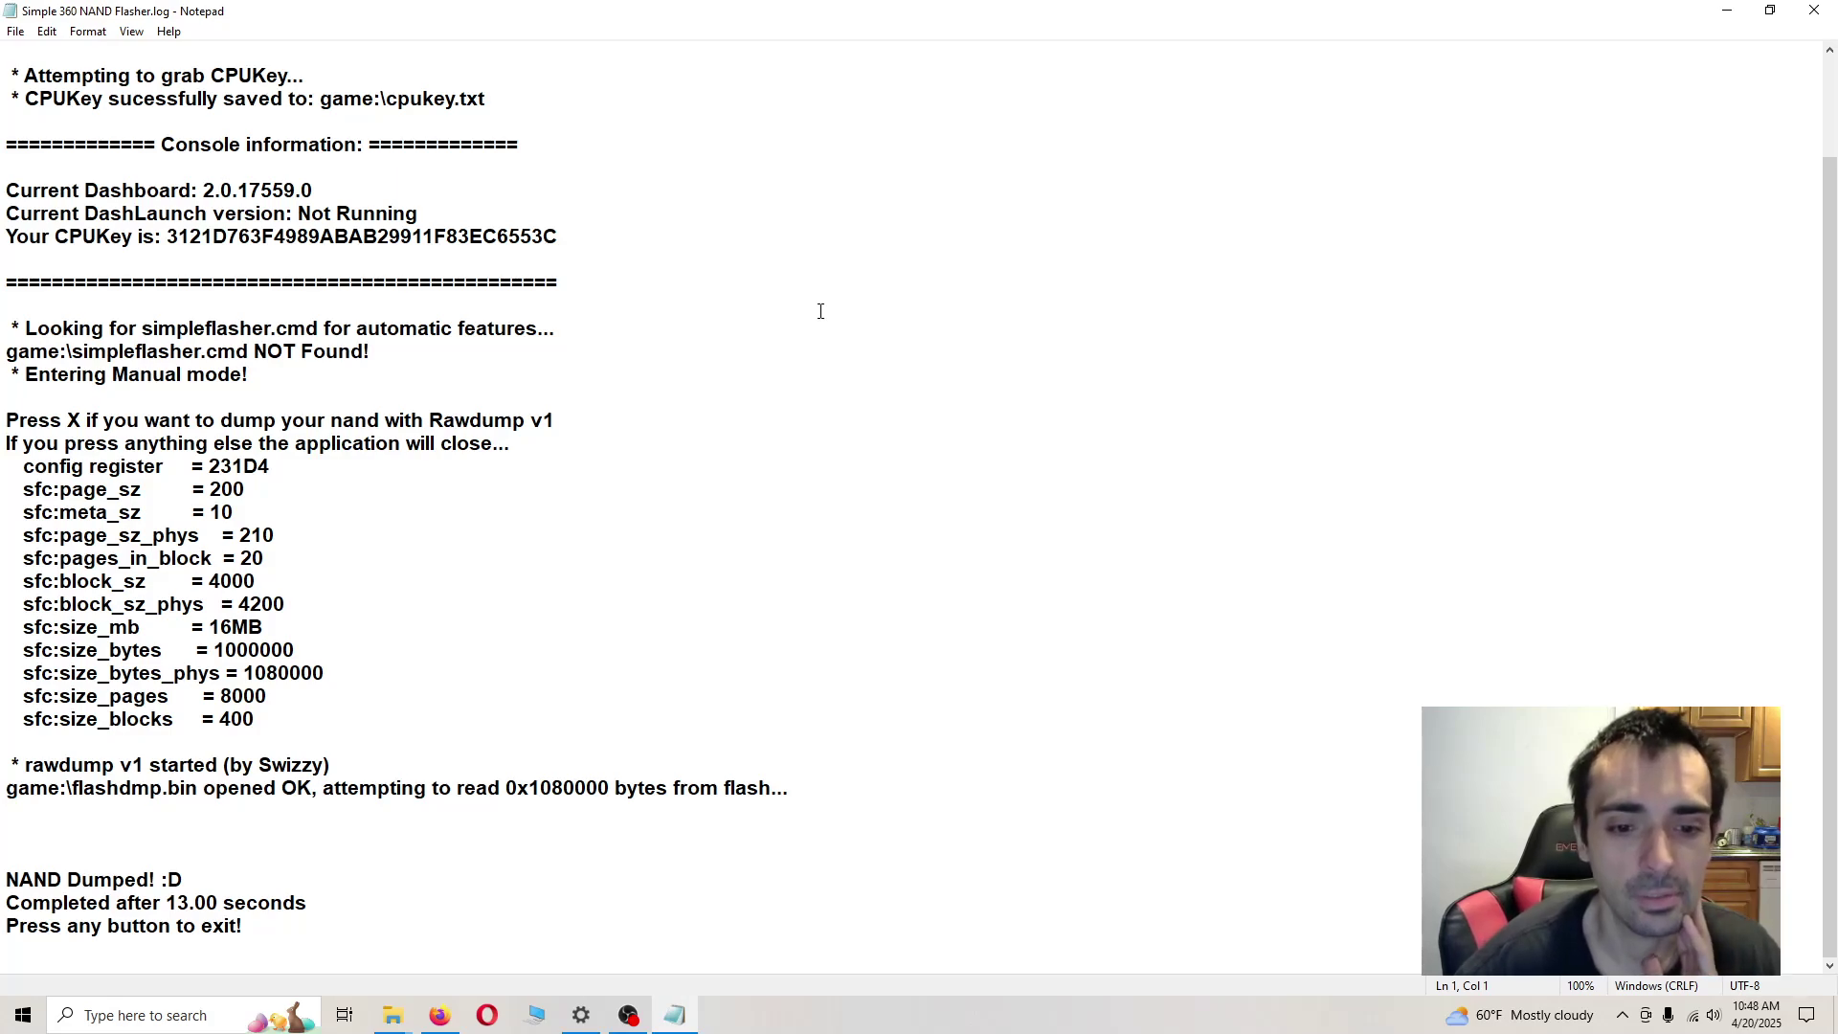
{"action": "scroll", "coordinate": [821, 311], "scroll_direction": "up", "scroll_amount": 4}
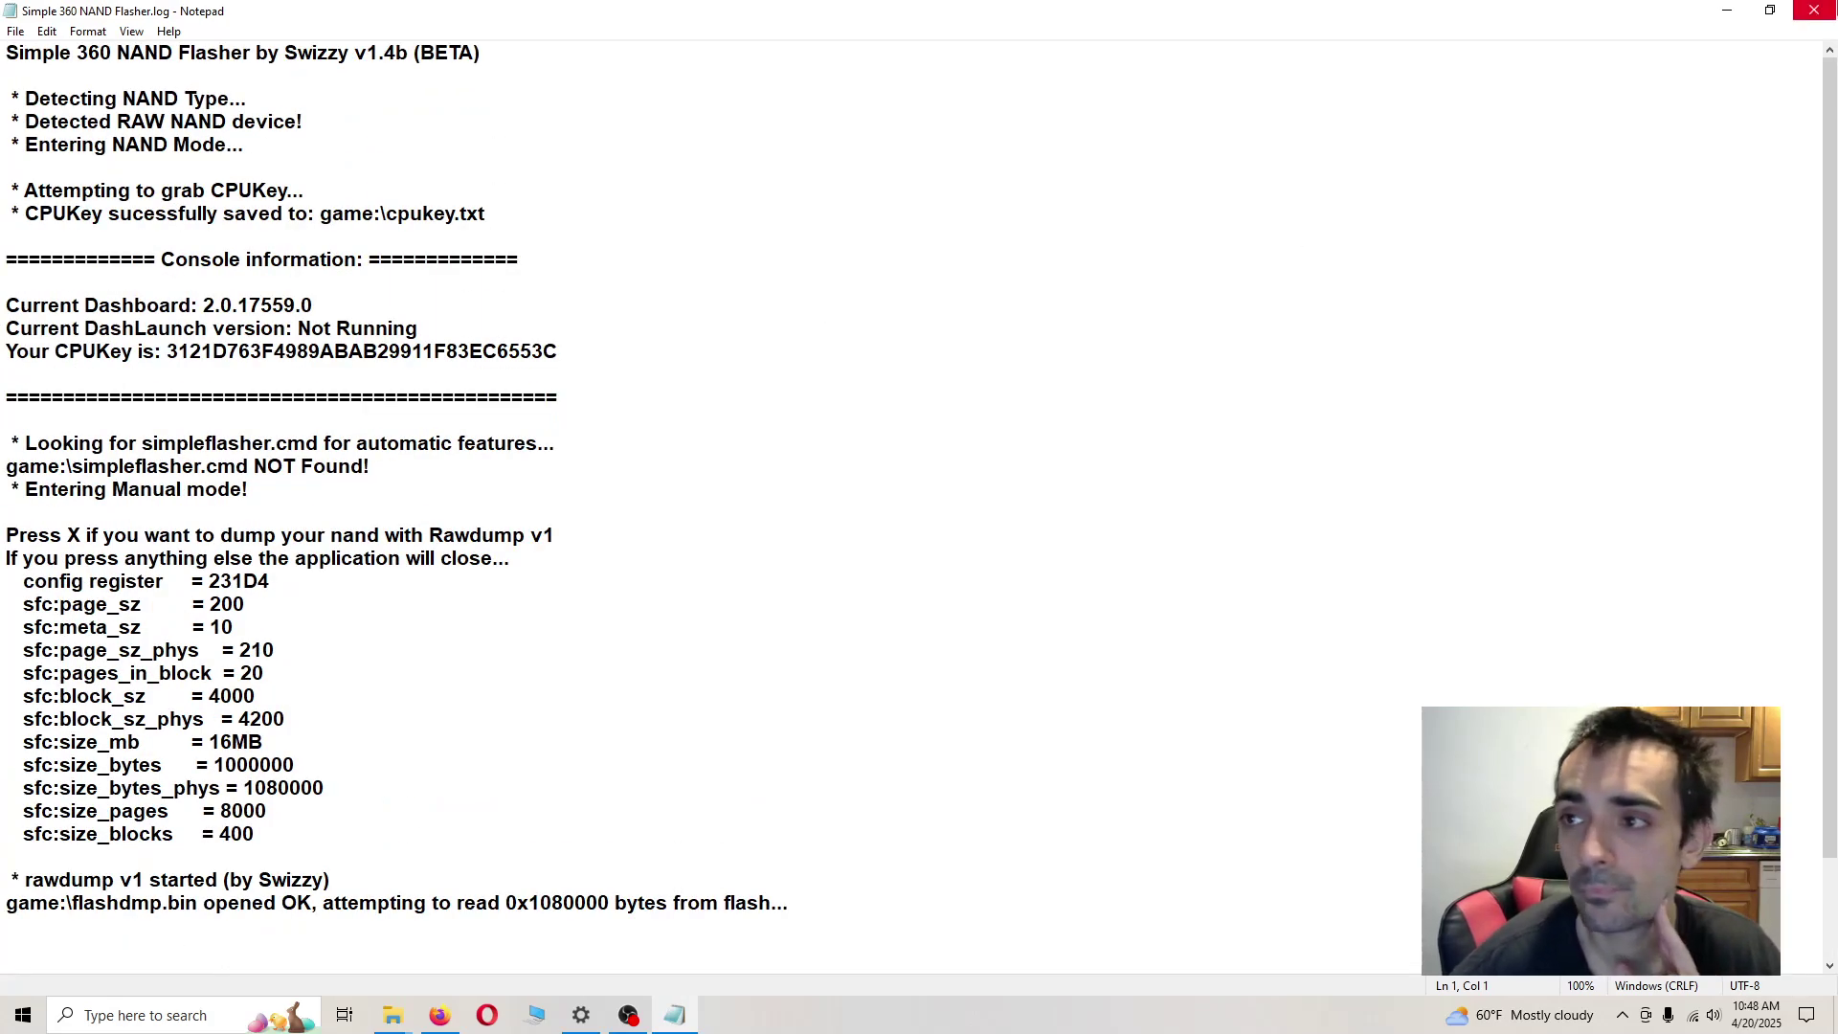
{"action": "key", "text": "alt+F4"}
{"action": "left_click", "coordinate": [989, 643]}
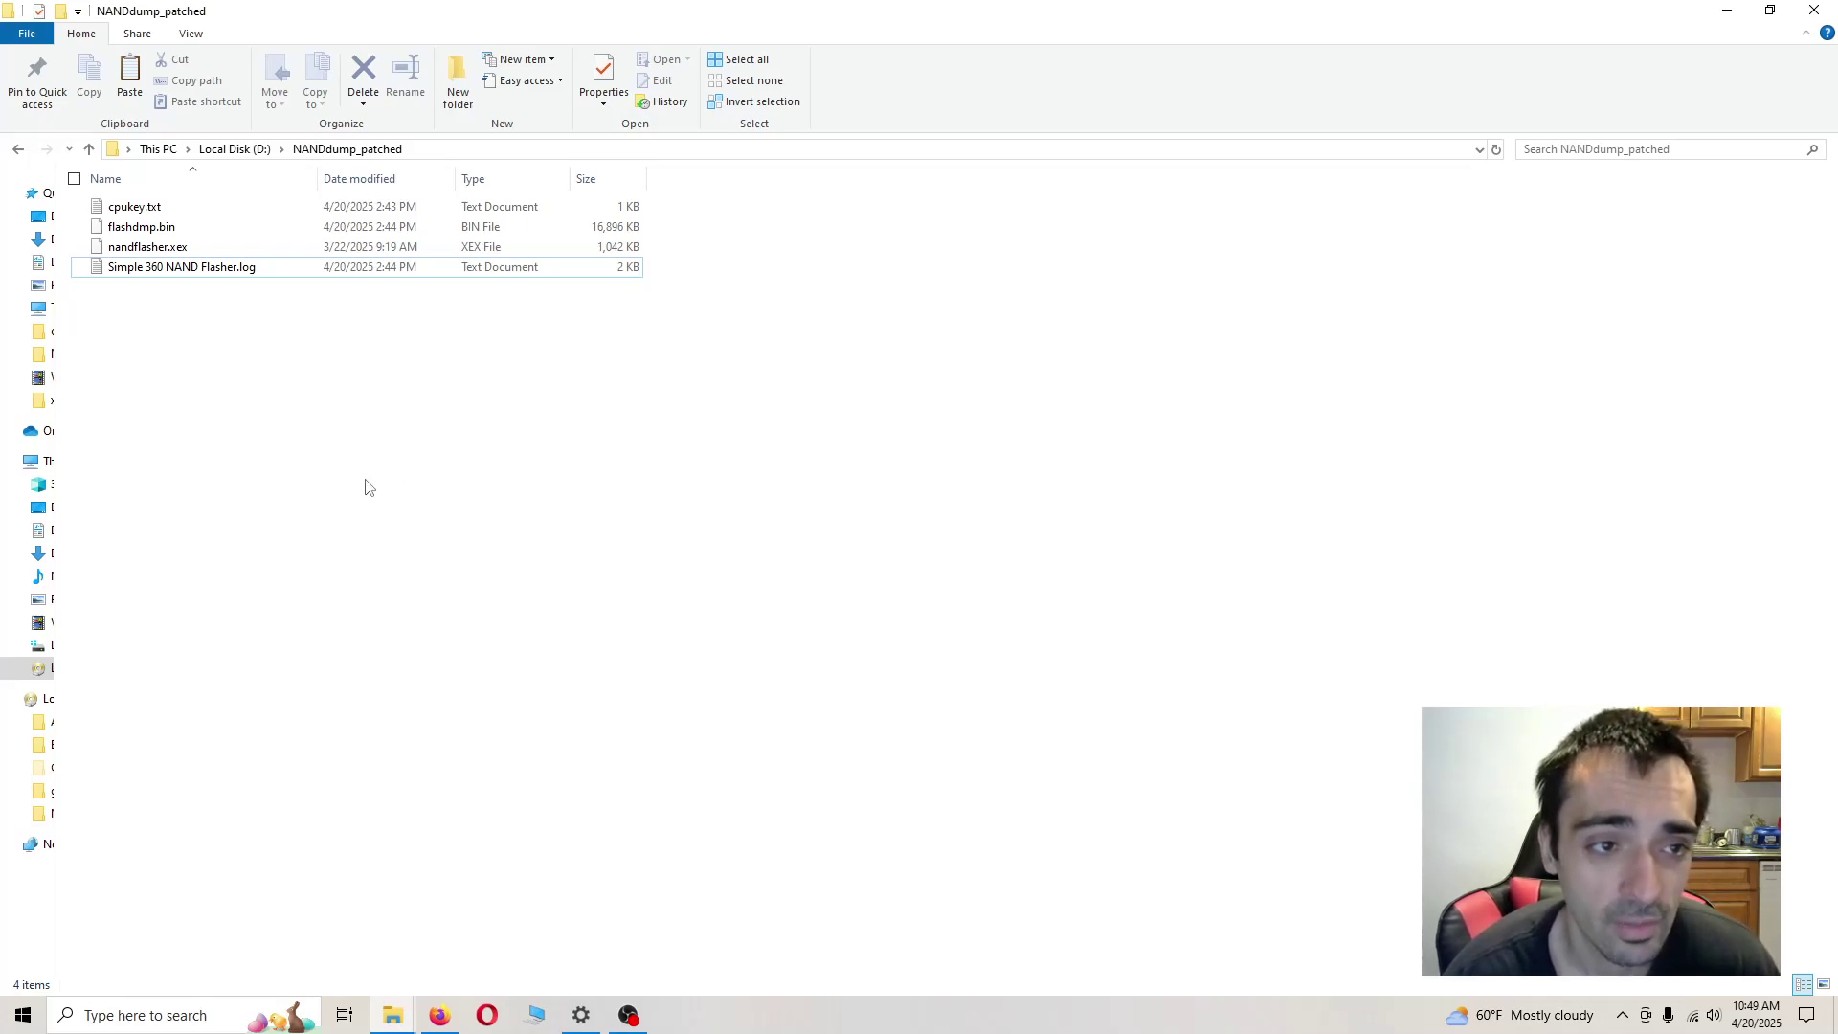
Copy cpukey.txt, flashdmp.bin and Simple 360 NAND Flasher.log
{"action": "left_click", "coordinate": [235, 209]}
{"action": "left_click", "coordinate": [235, 227], "text": "ctrl"}
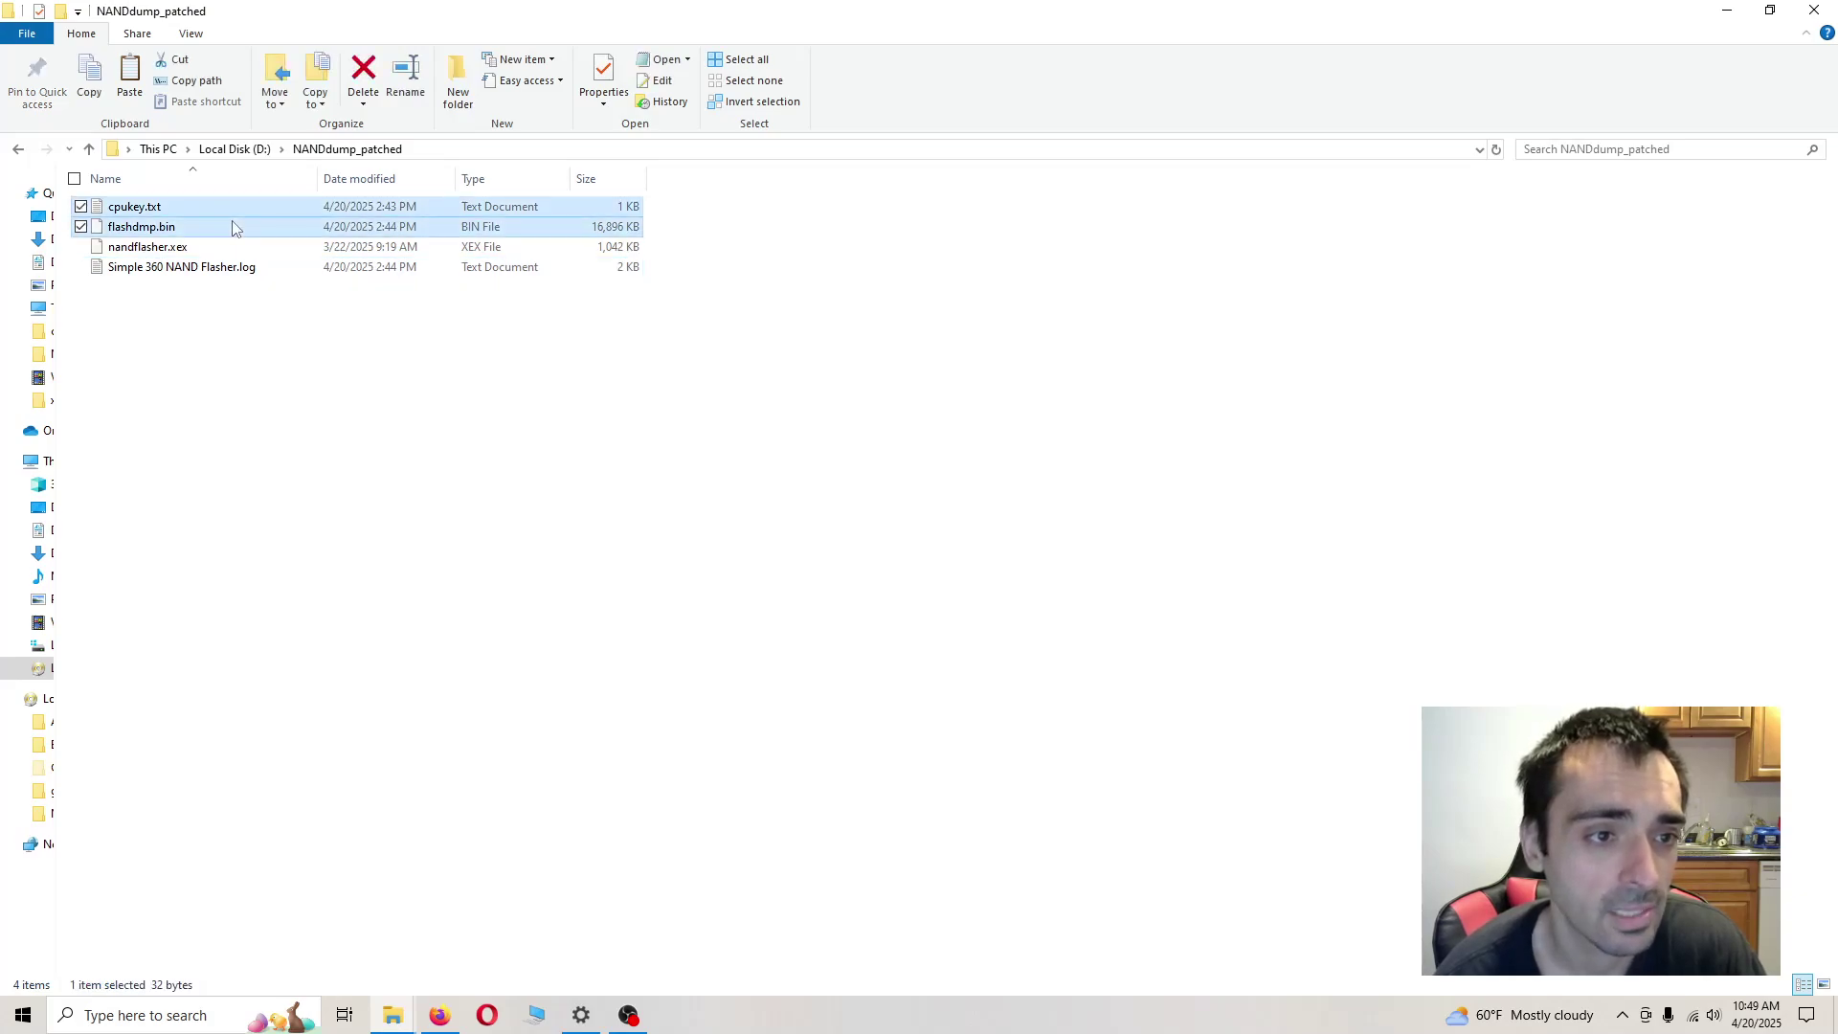
{"action": "left_click", "coordinate": [226, 269], "text": "ctrl"}
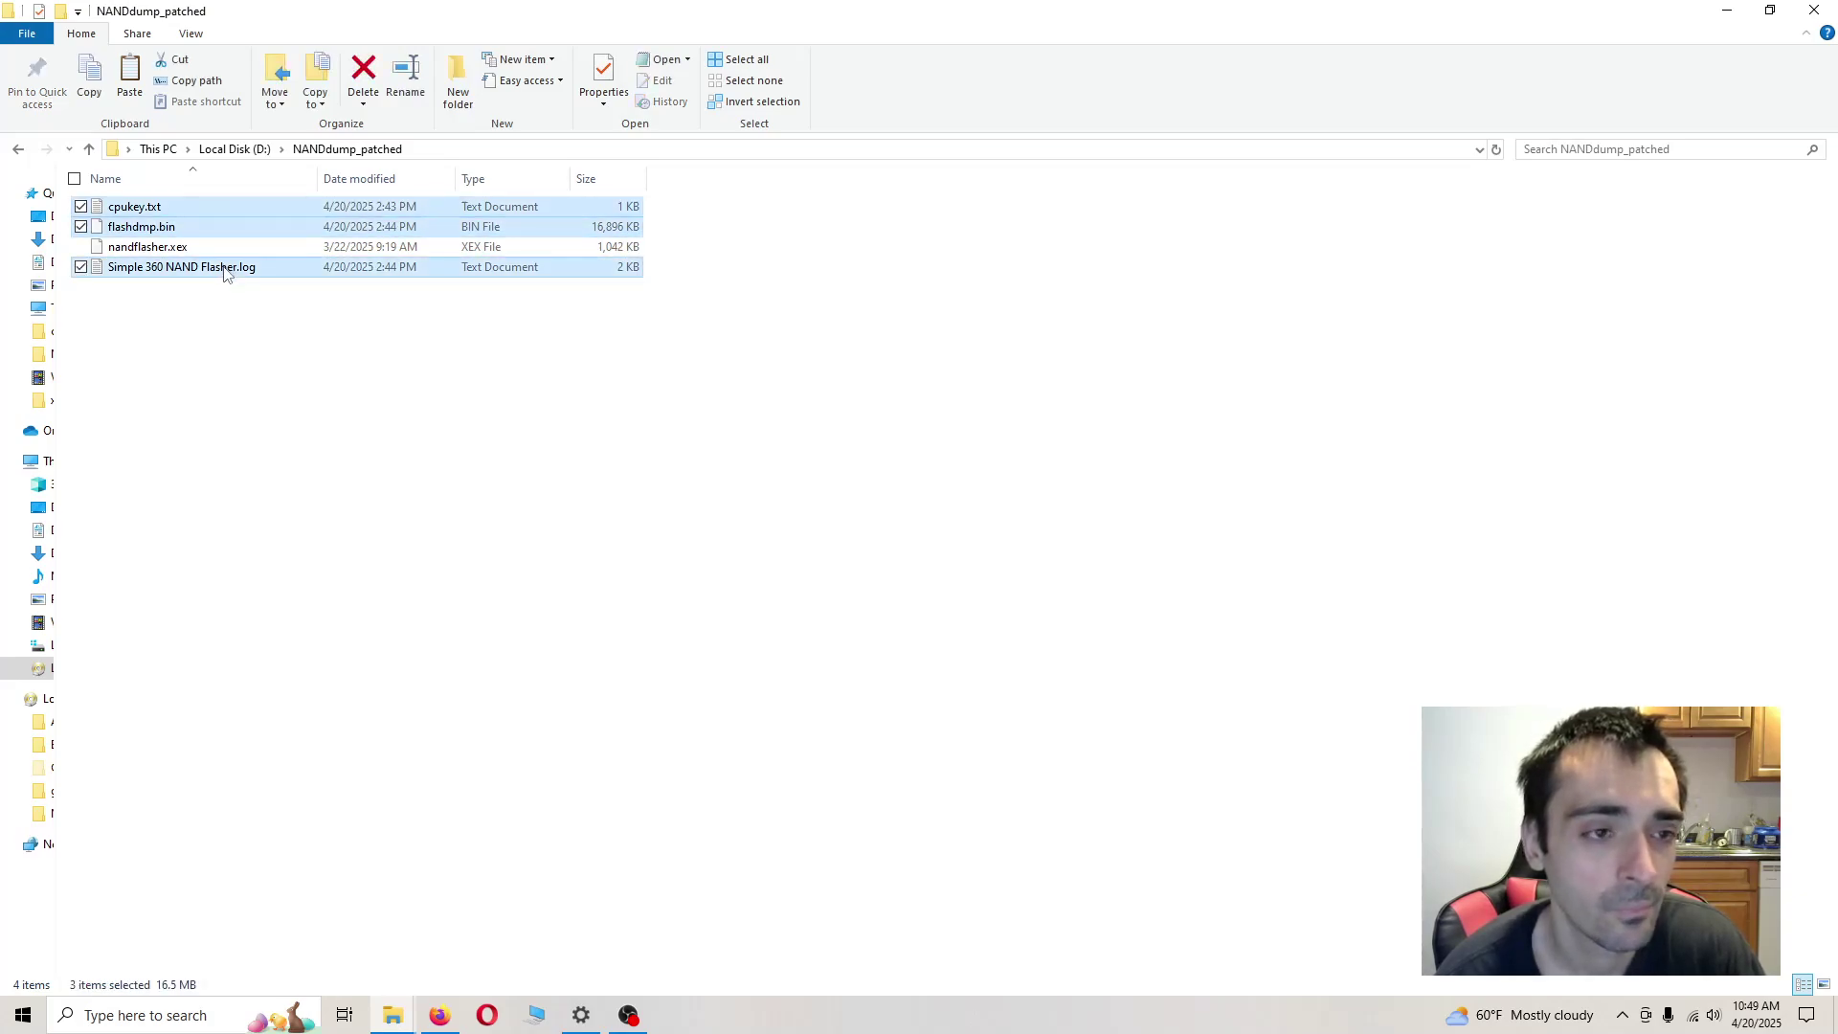
{"action": "right_click", "coordinate": [226, 271]}
{"action": "left_click", "coordinate": [339, 553]}
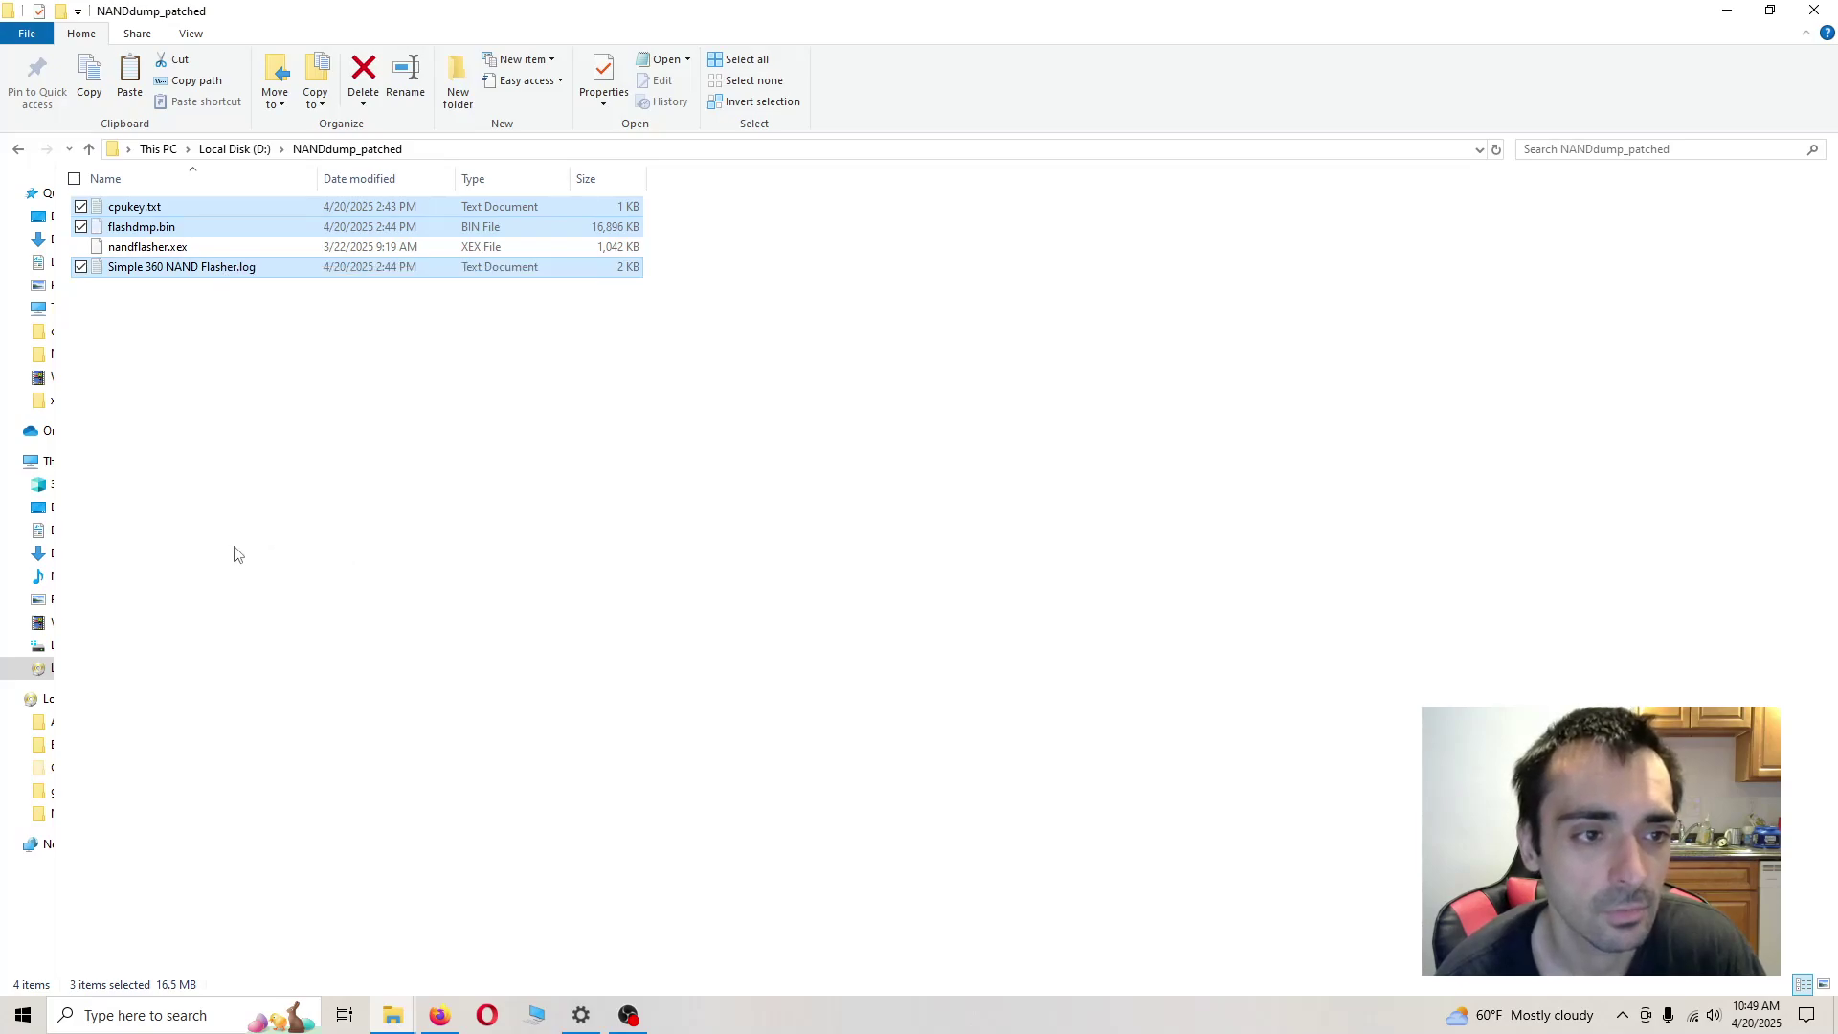
Create a new folder in NANDdump_patched and begin naming it "back u"
{"action": "right_click", "coordinate": [235, 548]}
{"action": "mouse_move", "coordinate": [337, 777]}
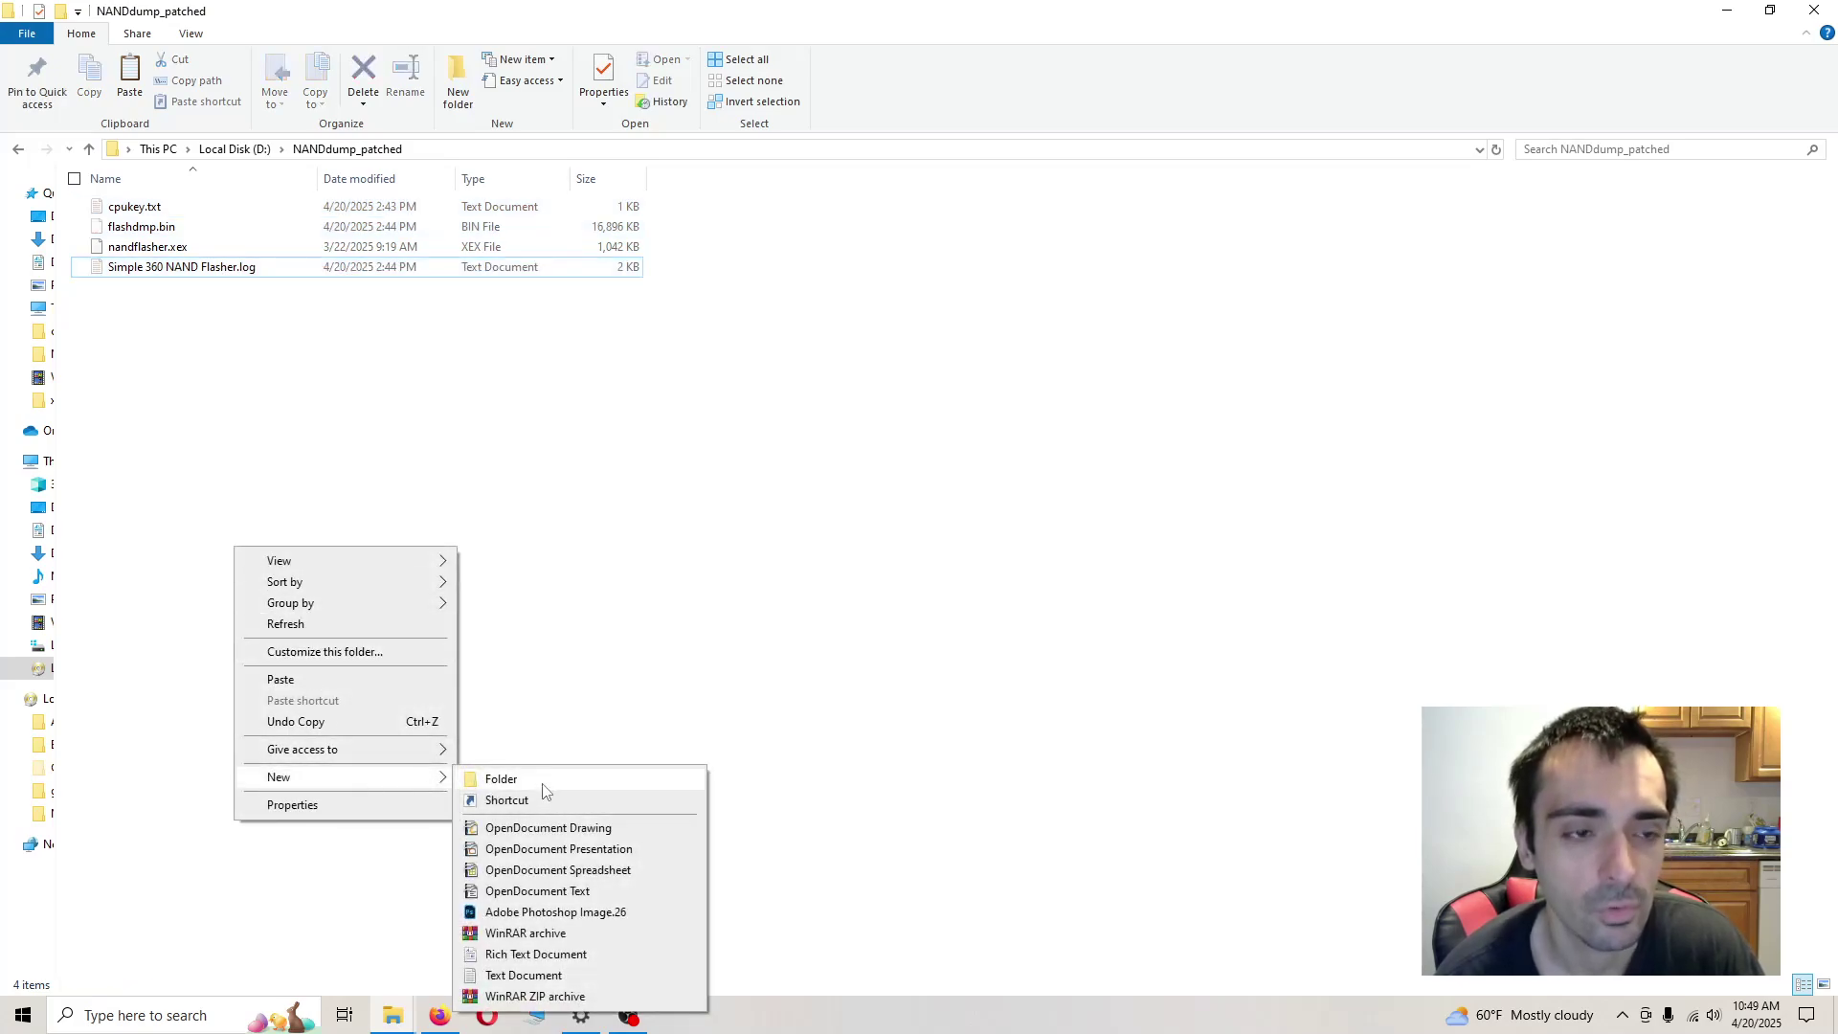
{"action": "left_click", "coordinate": [541, 778]}
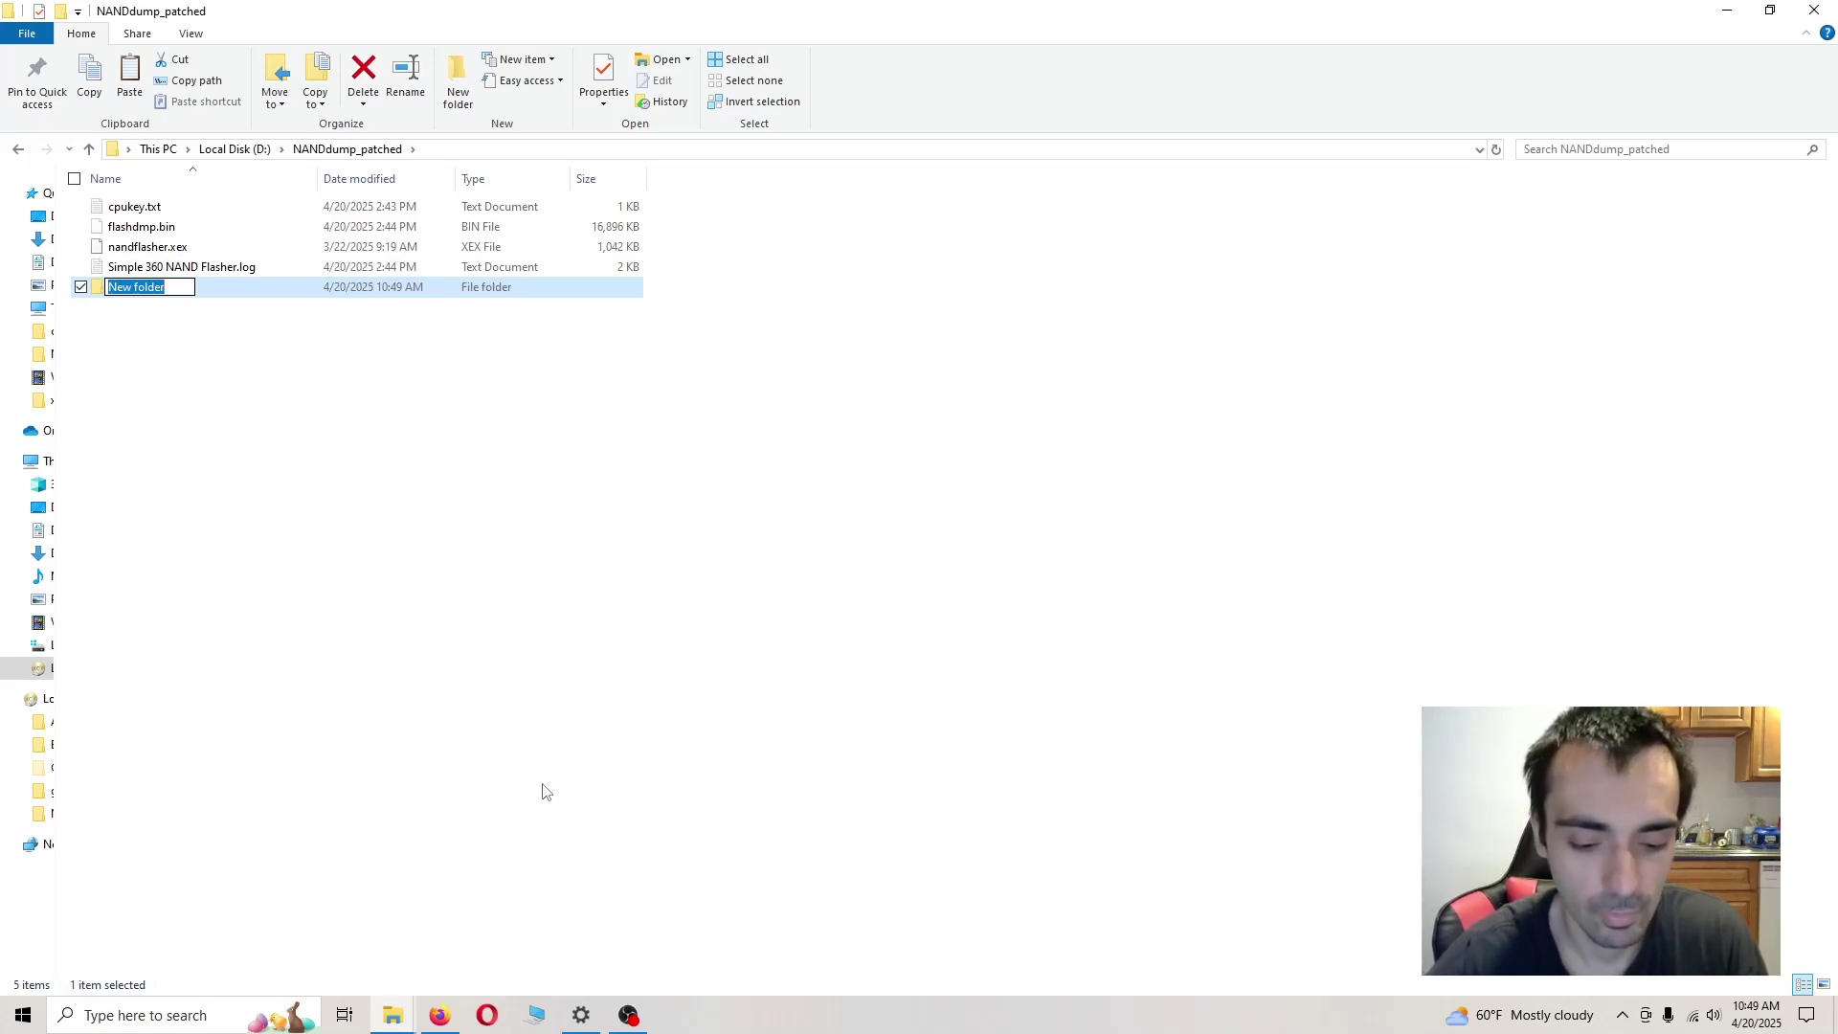
{"action": "type", "text": "back u"}
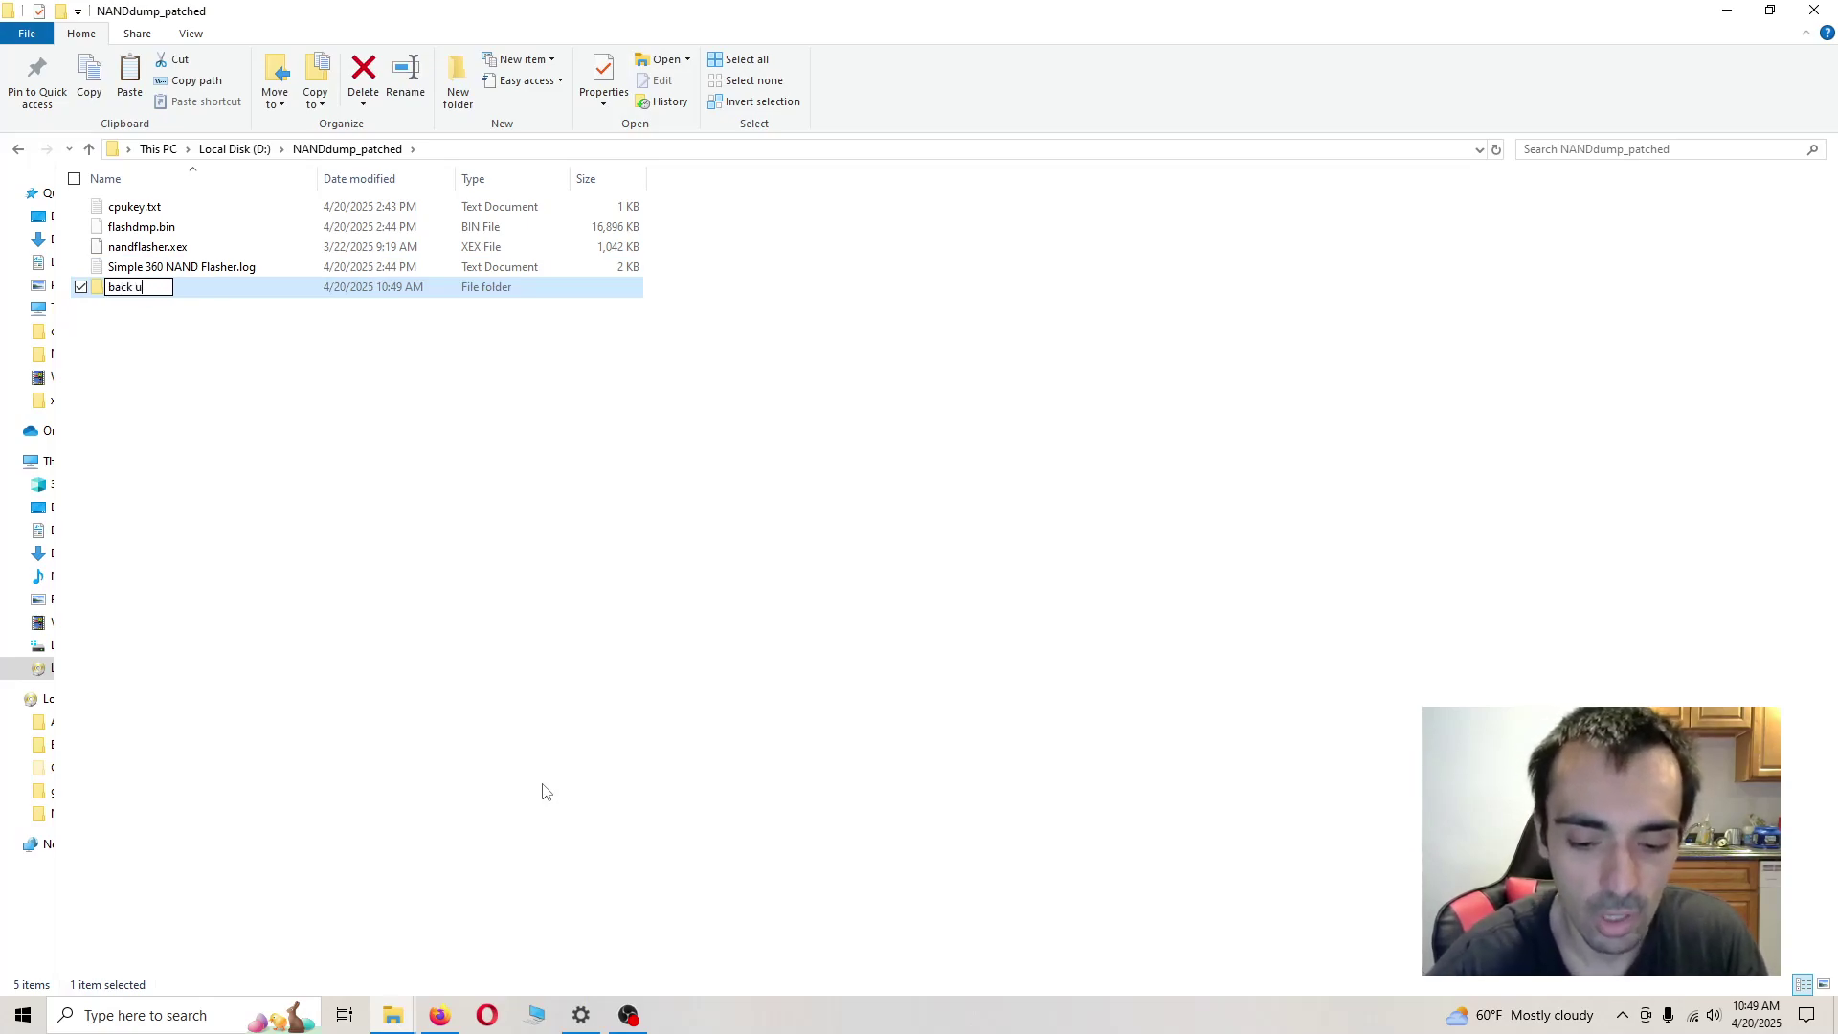